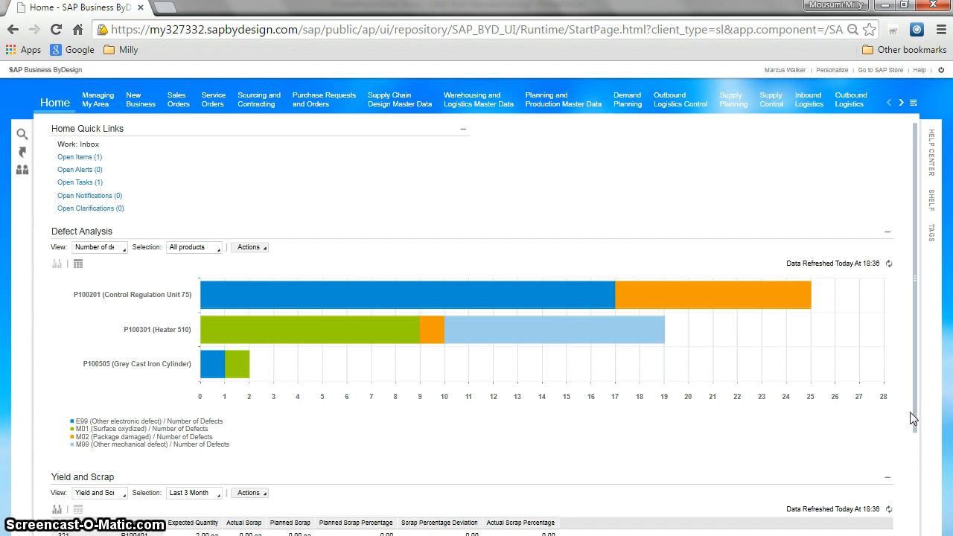
View the overview reports of the Supply Planning and Outbound Logistics Control work centers
mouse_move(915, 414)
left_mouse_down()
mouse_move(922, 506)
mouse_move(921, 389)
mouse_move(921, 398)
left_mouse_up()
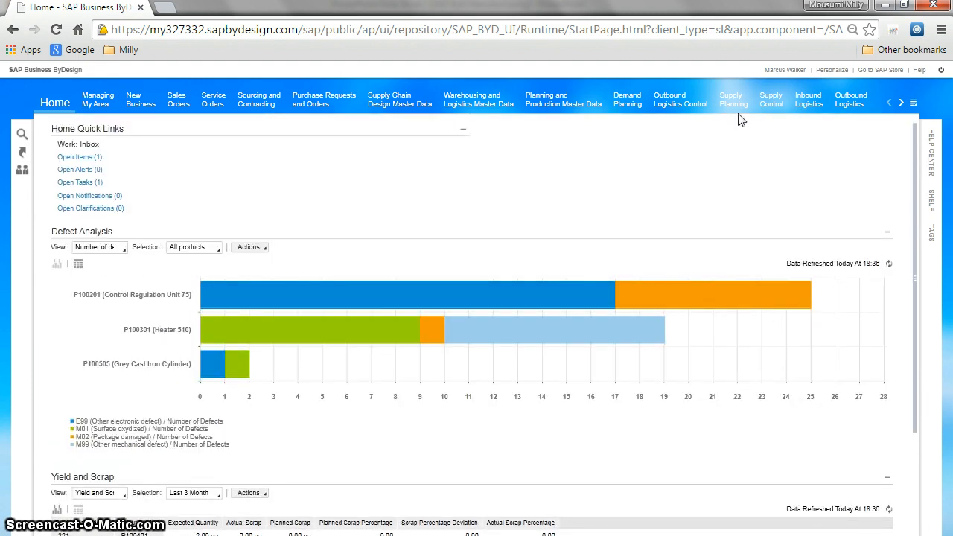
mouse_move(733, 100)
left_click(685, 124)
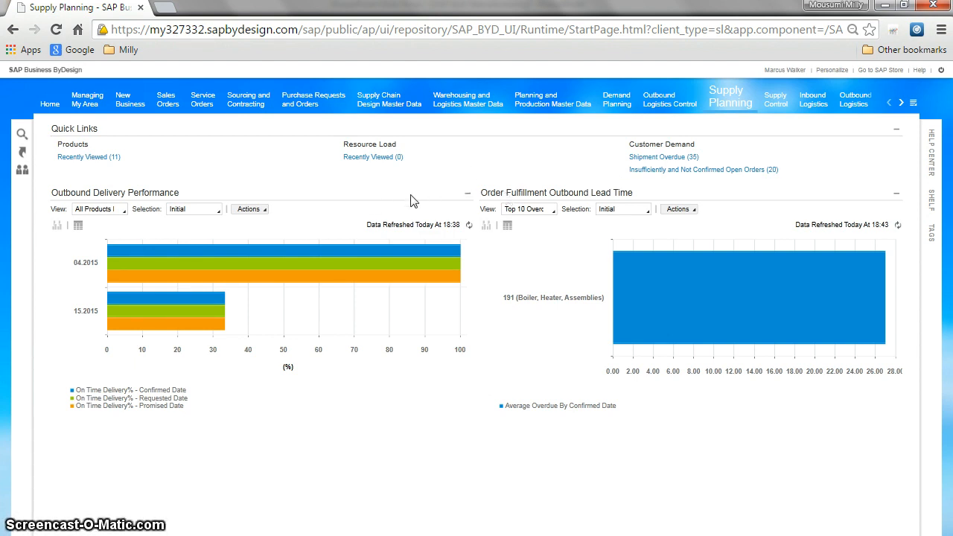
mouse_move(655, 103)
left_click(652, 128)
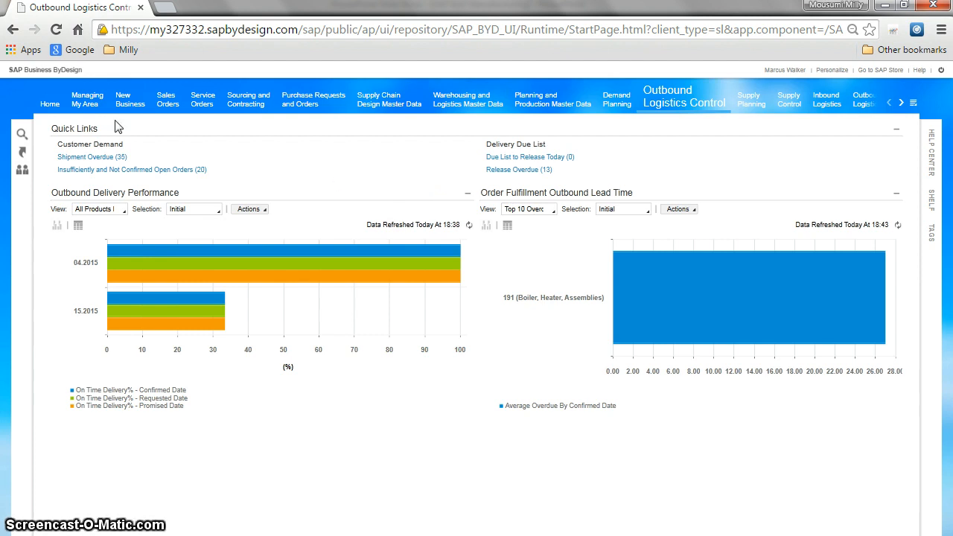
Inspect the overview of the first production order in the home page's Yield and Scrap report, and close it
left_click(49, 104)
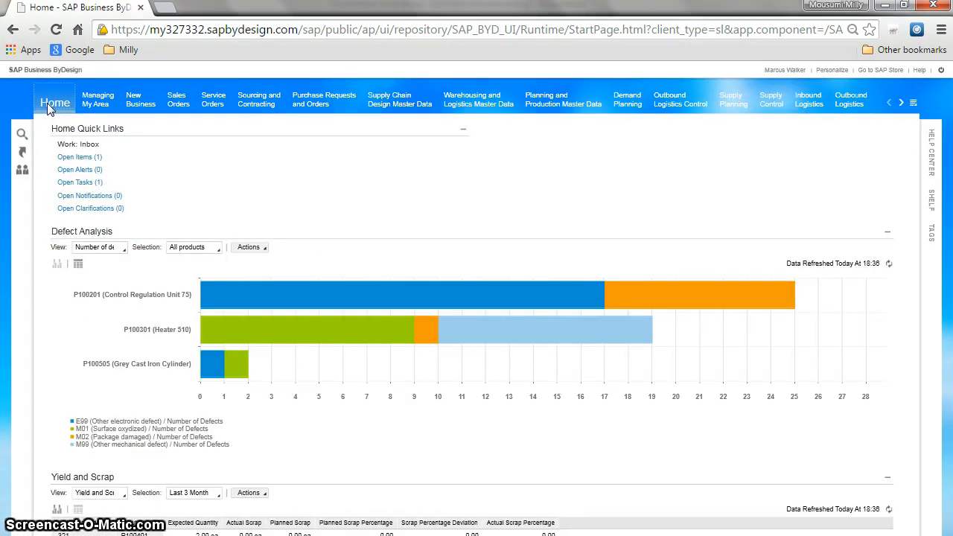
scroll(45, 246, "down", 3)
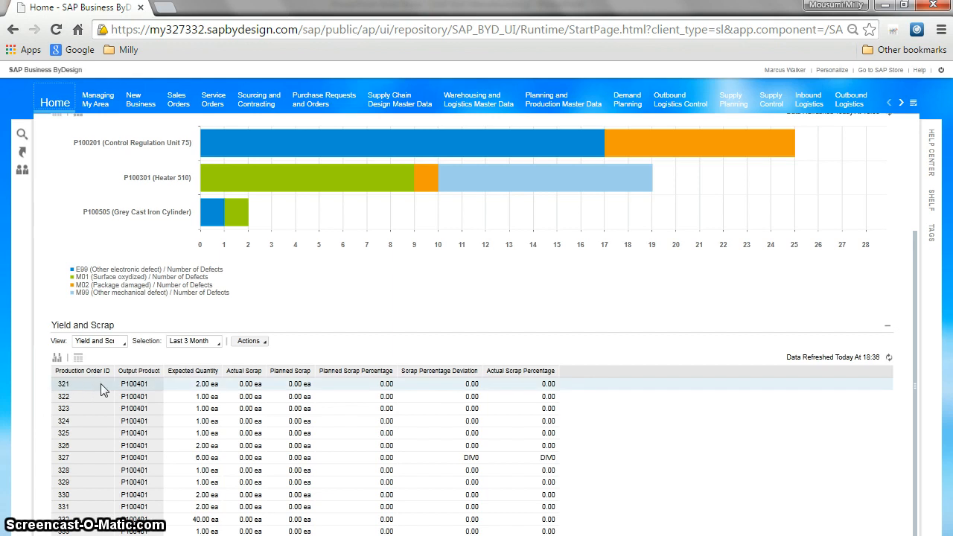
left_click(75, 388)
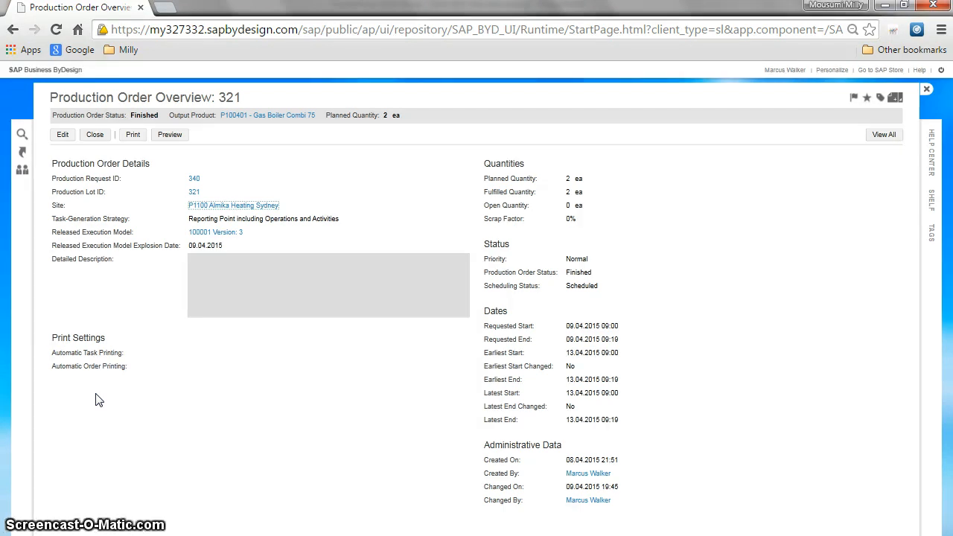
left_click(94, 134)
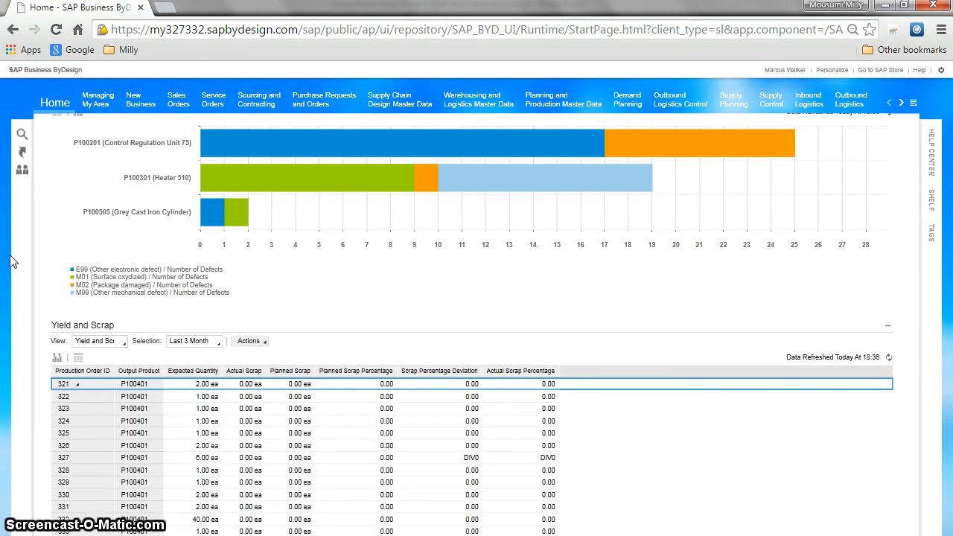
Personalize the home page by adding the Outbound Delivery Performance report with the All Products by Time view
left_click(832, 69)
left_click(836, 83)
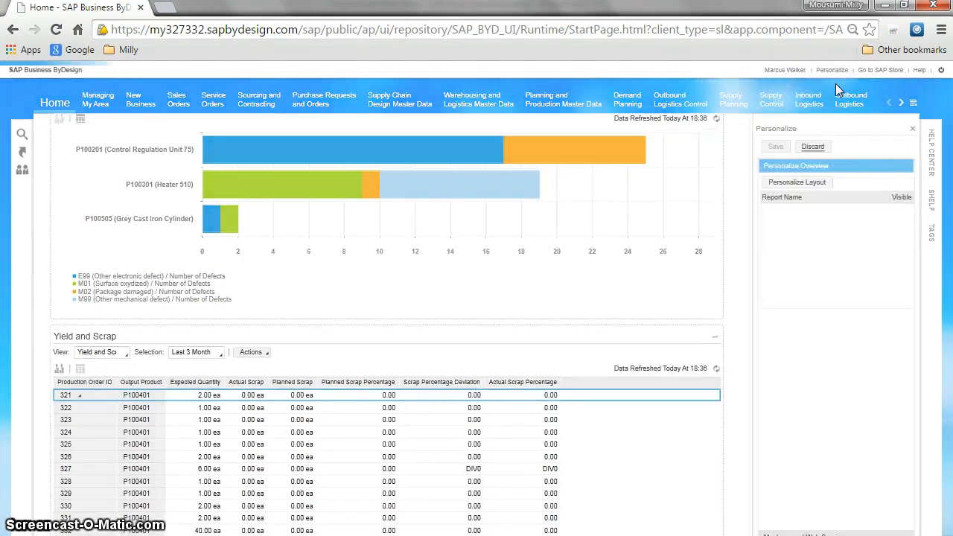
scroll(910, 253, "down", 3)
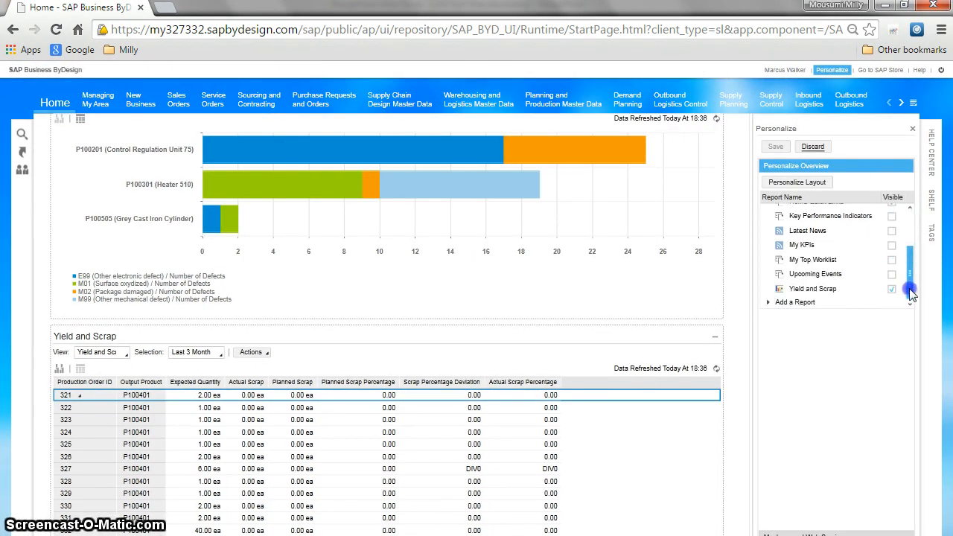
scroll(911, 246, "down", 5)
left_click(834, 226)
left_click(881, 416)
left_click(862, 444)
left_click(774, 448)
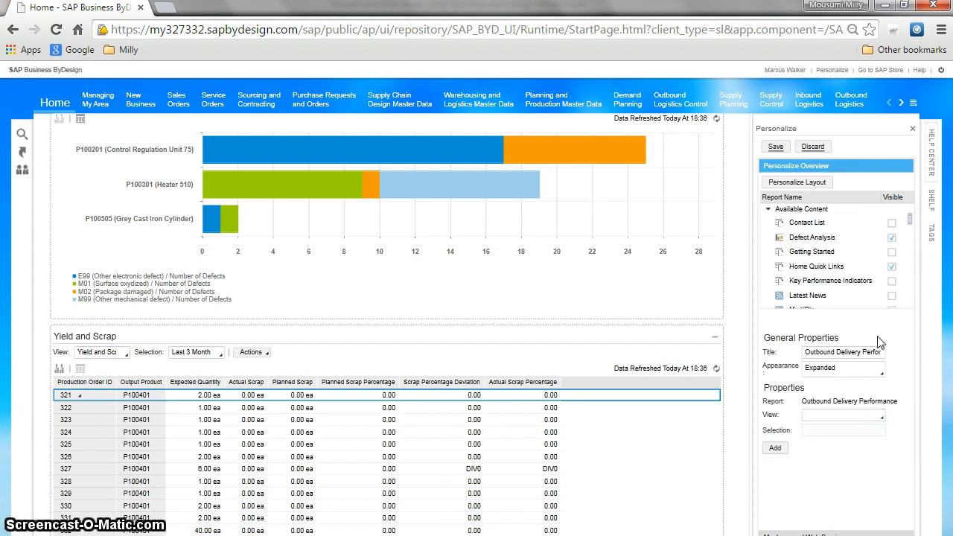
Place the Outbound Delivery Performance report directly after Home Quick Links in the layout and save the personalization
left_click(886, 183)
left_click(886, 183)
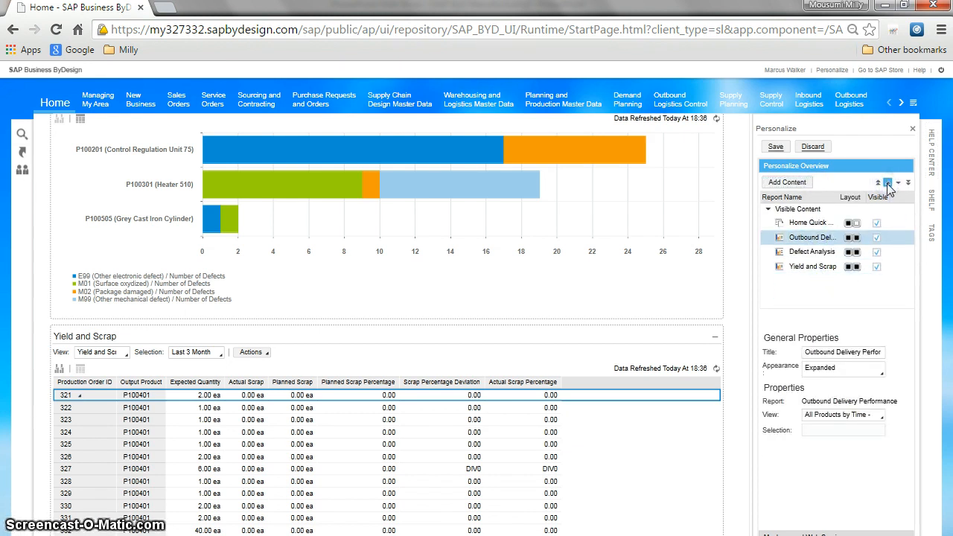
left_click(775, 147)
left_click_drag(917, 147, 920, 397)
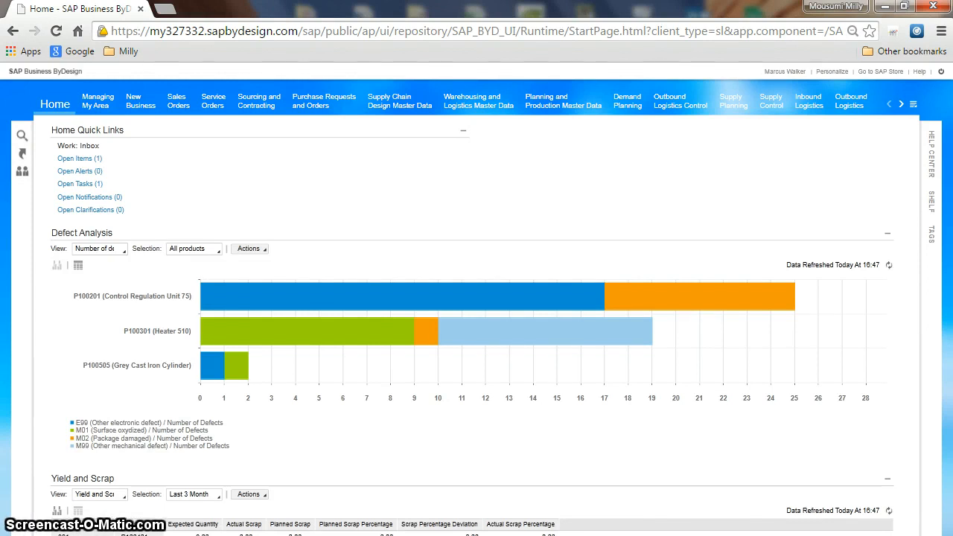
Show the Orders Created Today in the Customer Demand view of Supply Planning
mouse_move(734, 101)
left_click(756, 126)
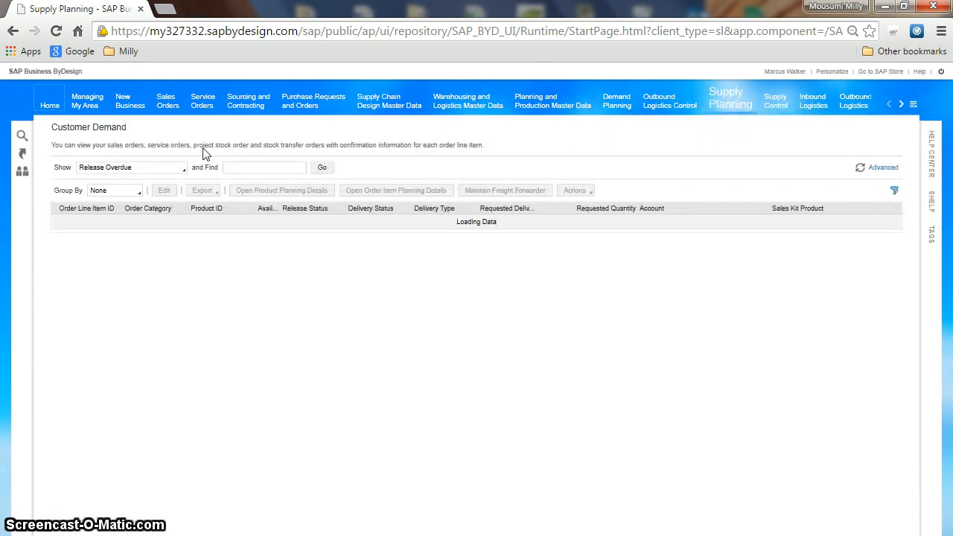
left_click(153, 283)
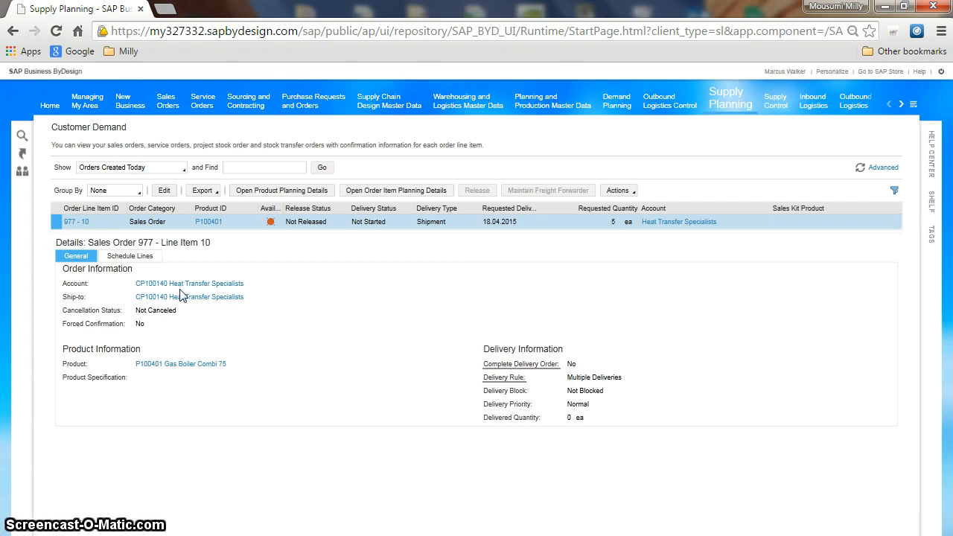
Review the material overview of P100401 Gas Boiler Combi 75, including its logistics and planning areas, and close it
left_click(212, 224)
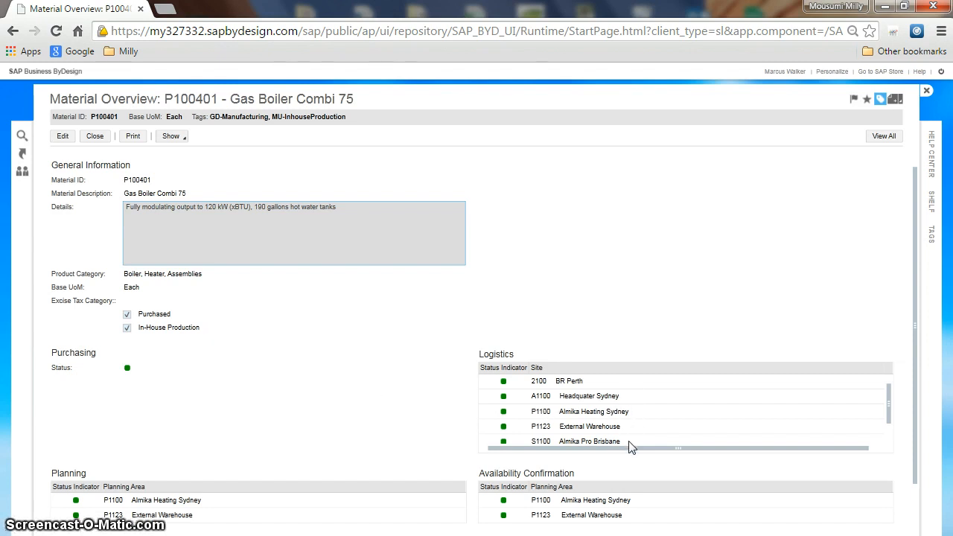
scroll(230, 499, "down", 1)
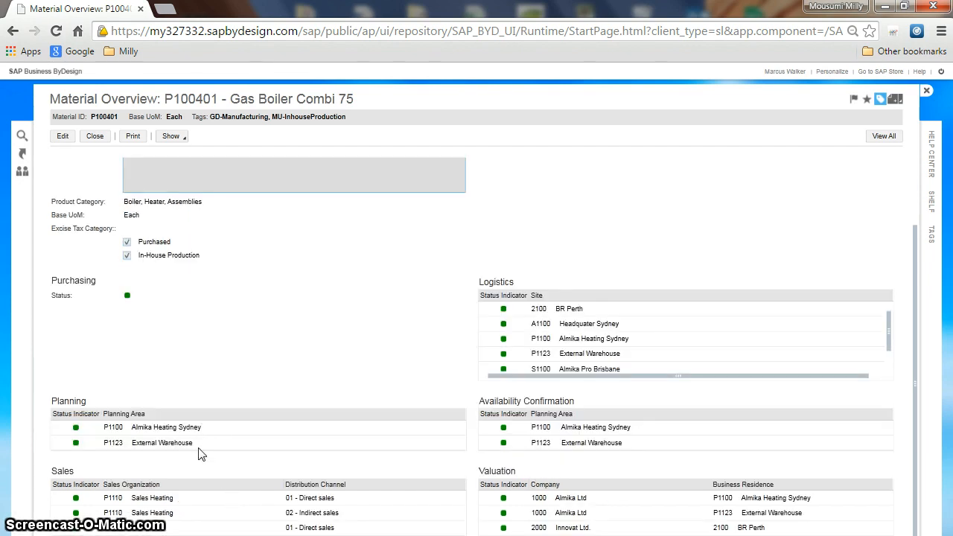
left_click(94, 135)
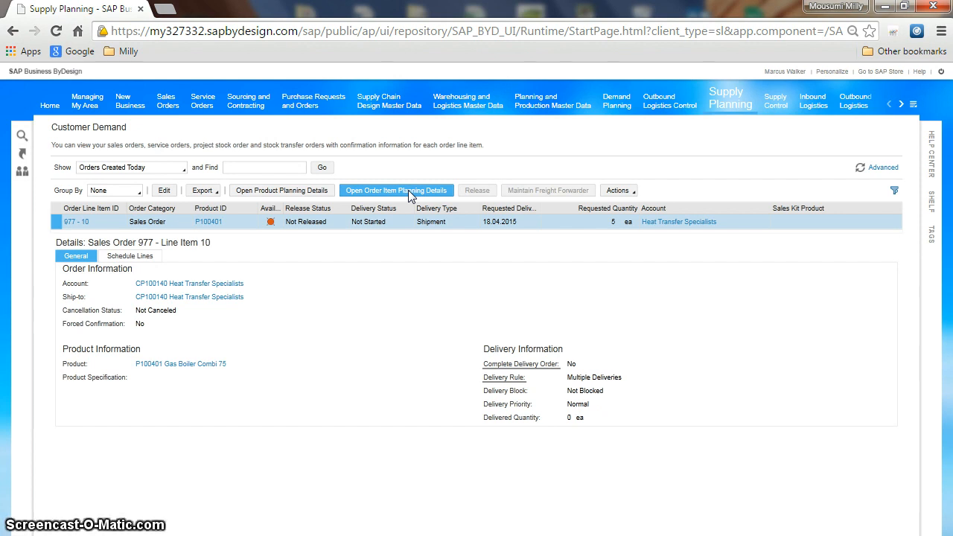
Run Multi BoM-Level planning in the order item planning details for the P100401 sales order, and save and close them
left_click(408, 189)
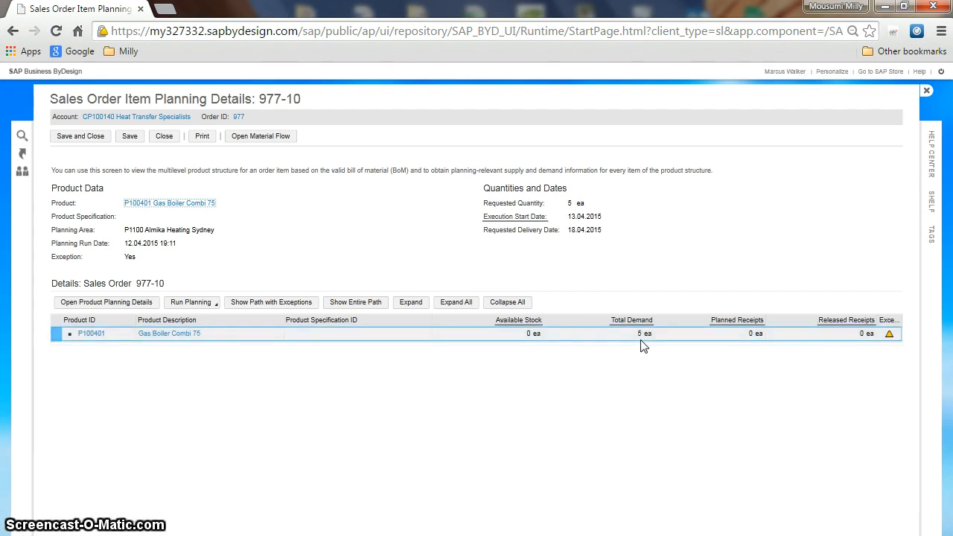
left_click(216, 305)
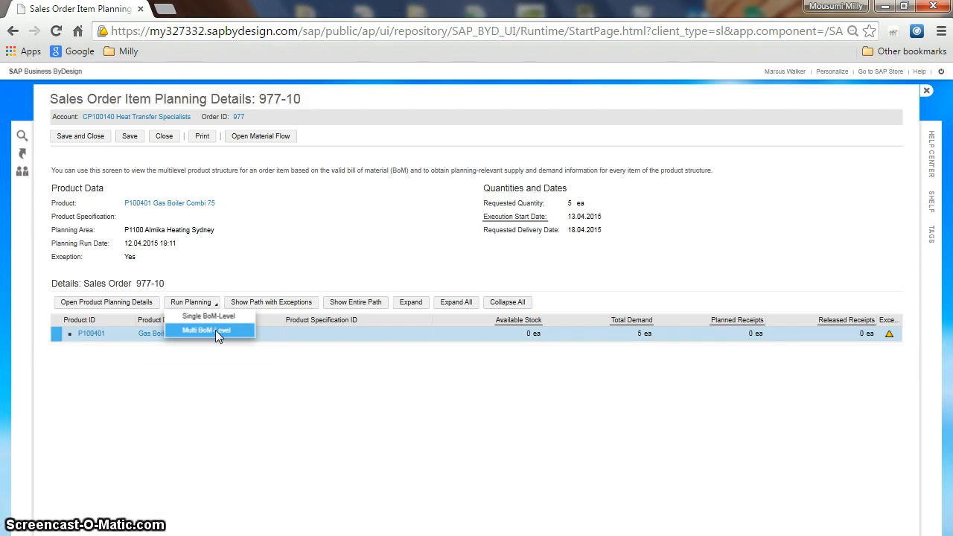
left_click(216, 330)
left_click(557, 343)
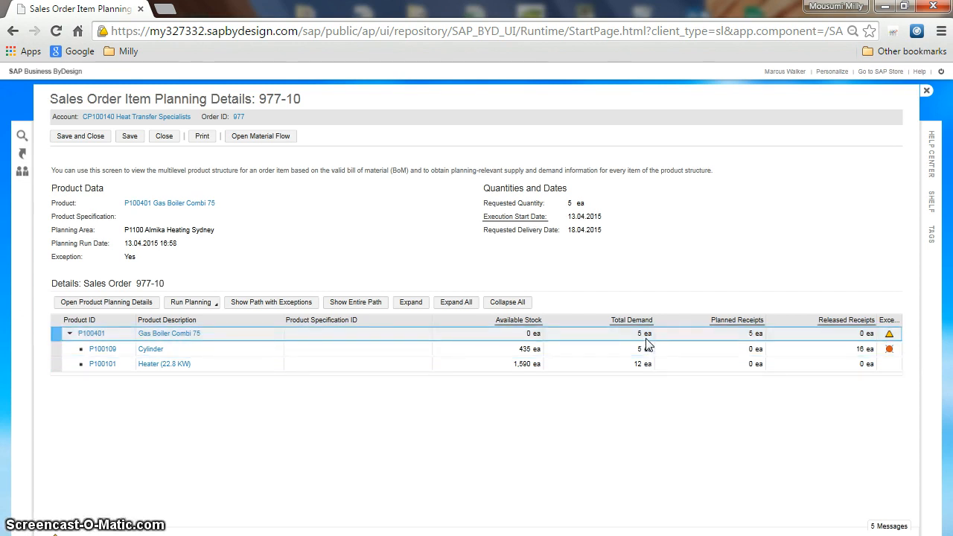
left_click(88, 137)
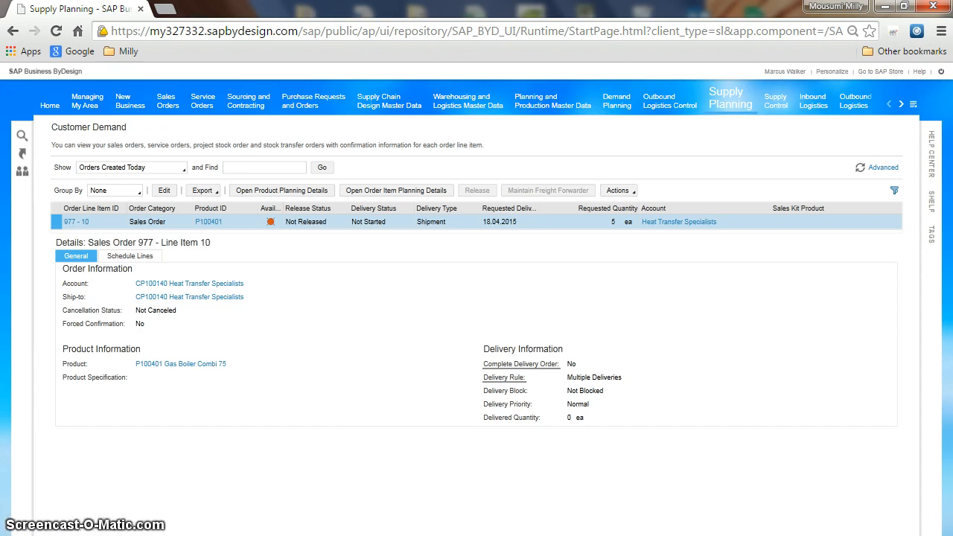
List all production proposals by selection in Supply Control and open the proposal for product P100401
mouse_move(778, 99)
left_click(601, 138)
left_click(183, 146)
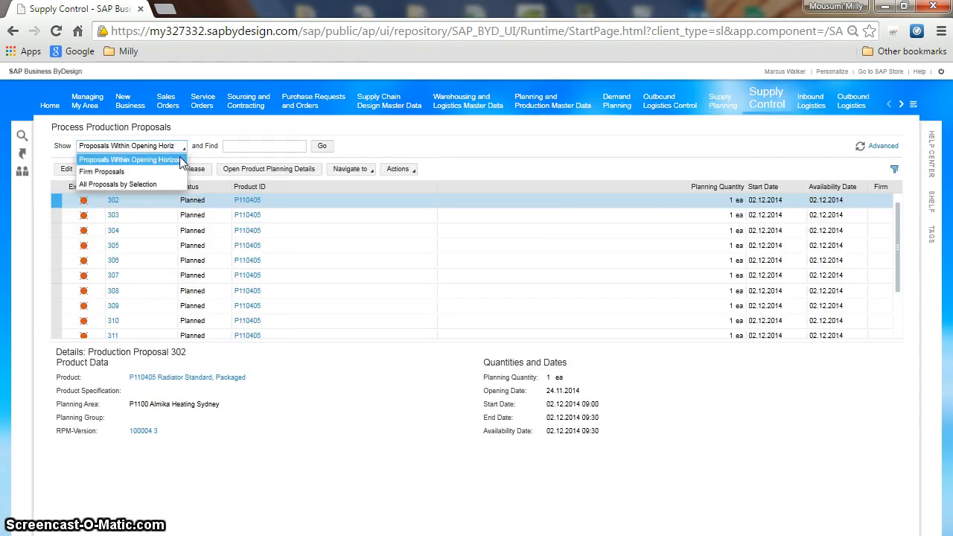
left_click(117, 183)
scroll(898, 298, "down", 3)
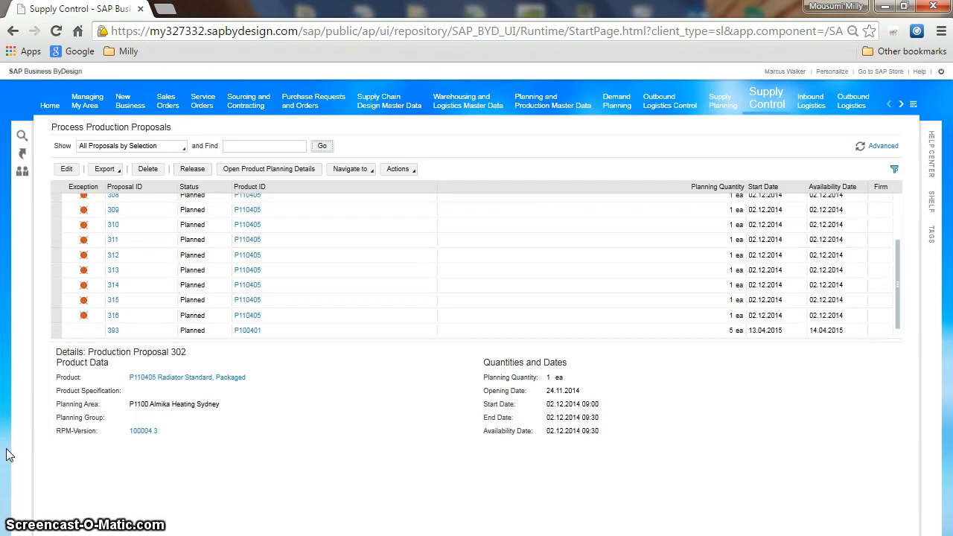
left_click(114, 335)
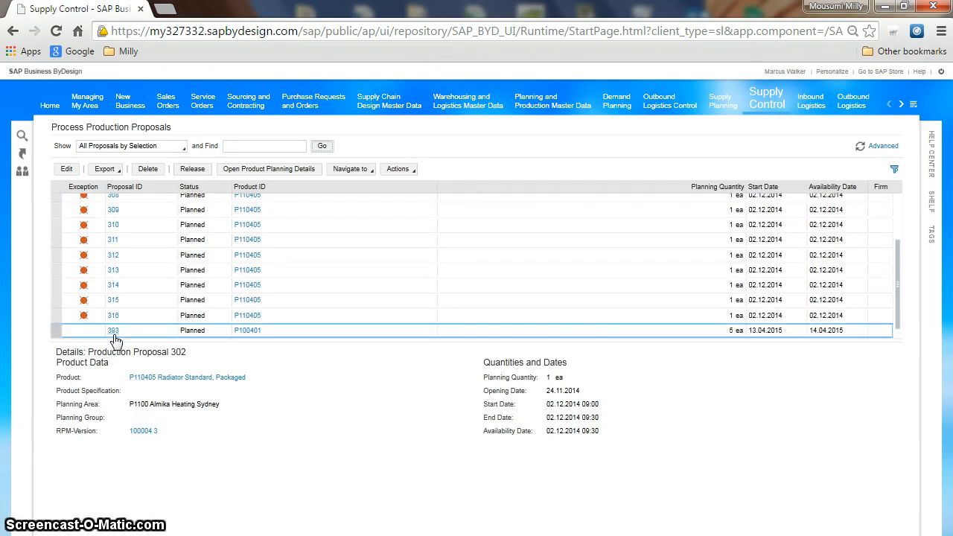
left_click(113, 333)
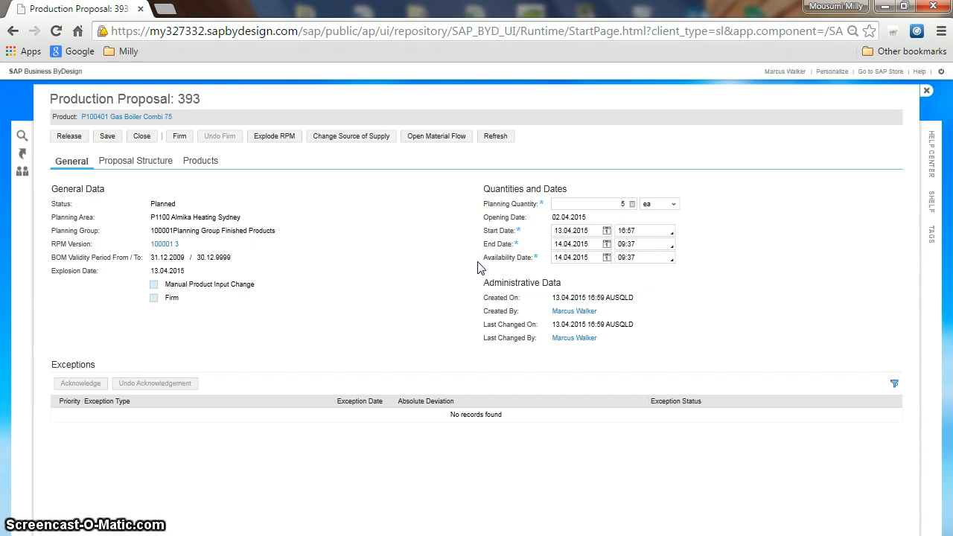
Review the proposal's structure, segment details and operation relationships, and its input and output products
left_click(142, 161)
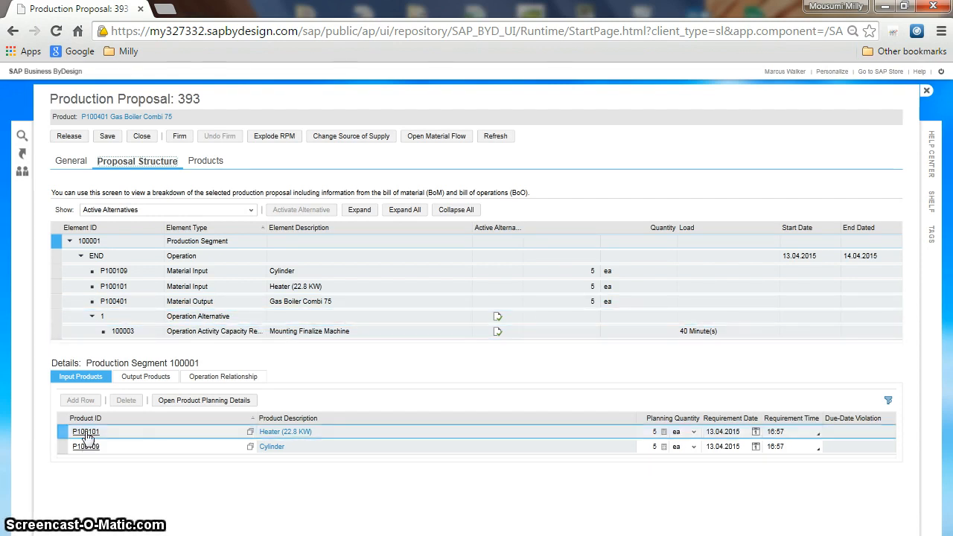
left_click(135, 380)
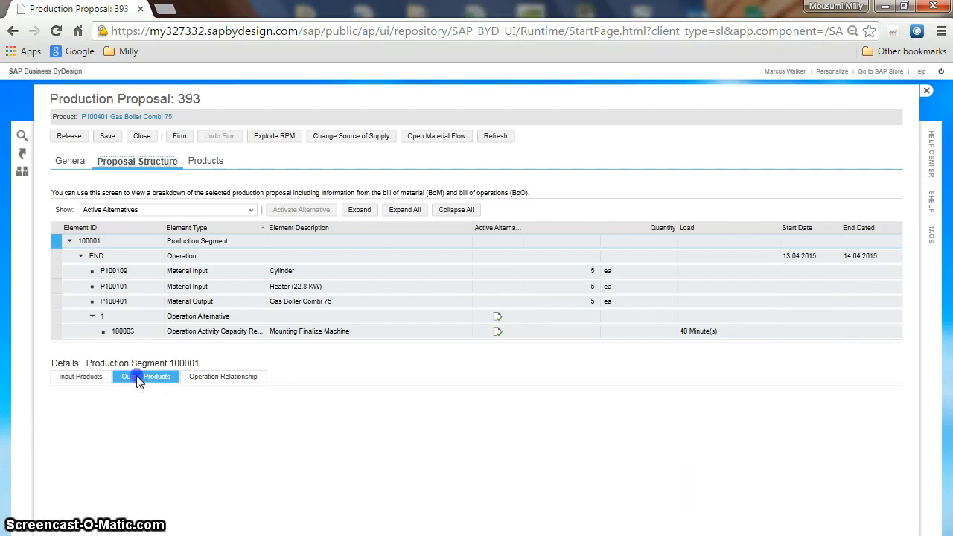
left_click(223, 376)
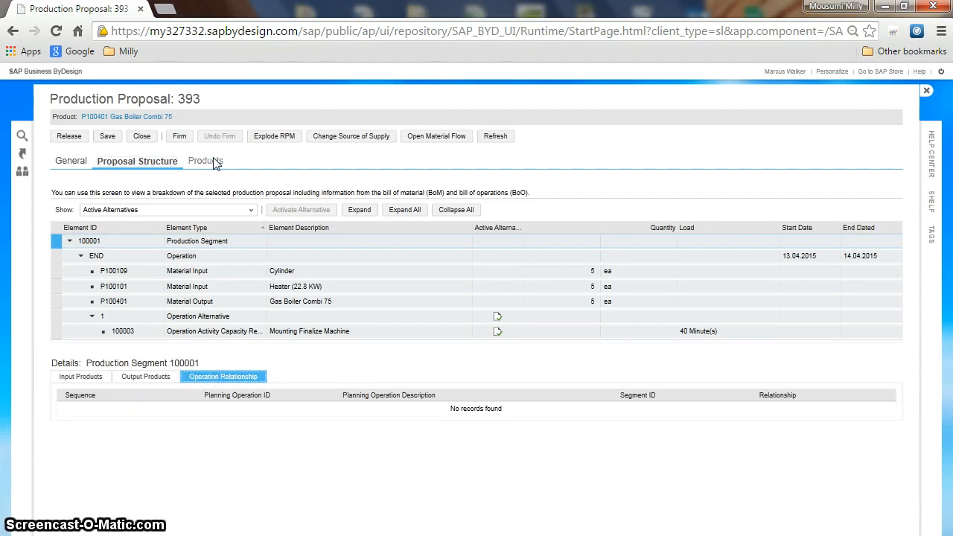
left_click(212, 161)
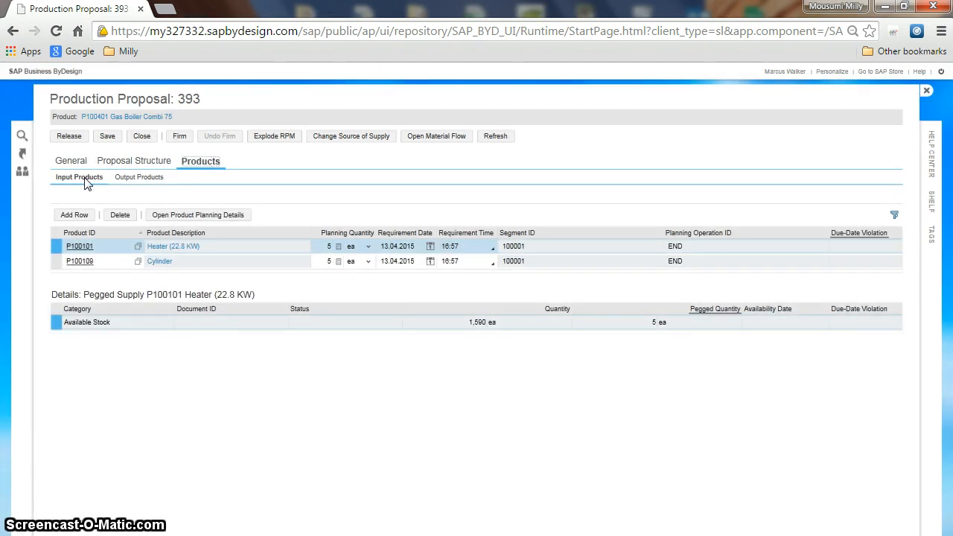
left_click(138, 182)
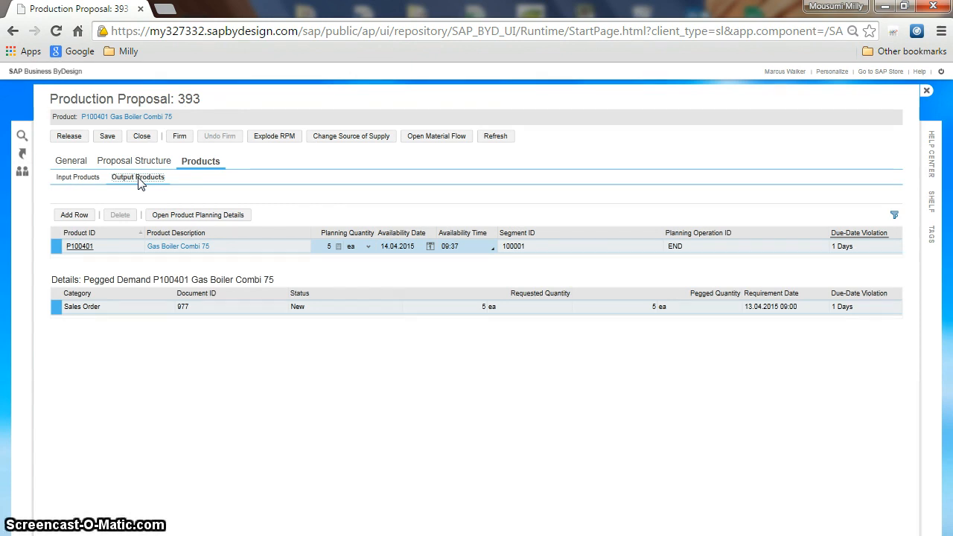
Release the P100401 production proposal and open the resulting production order from Supply Control
left_click(74, 139)
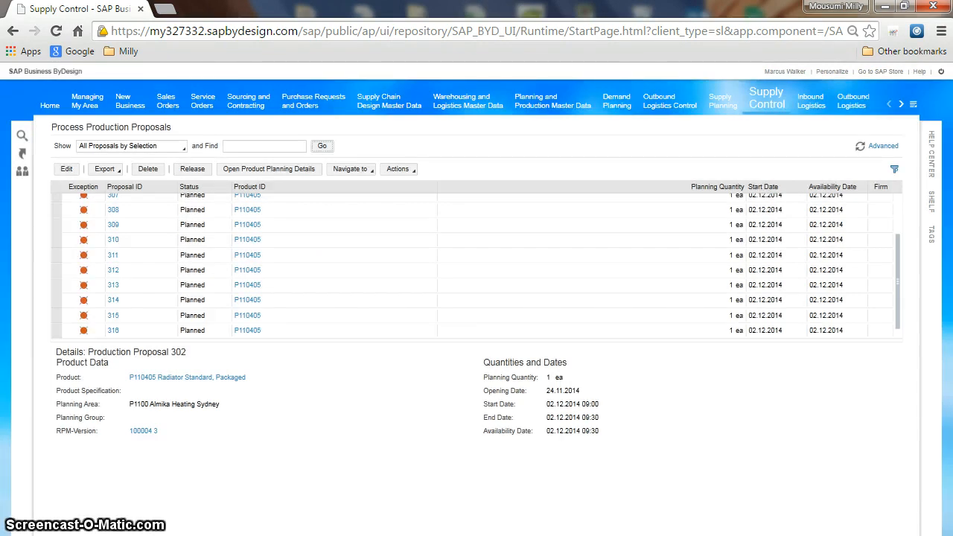
mouse_move(772, 108)
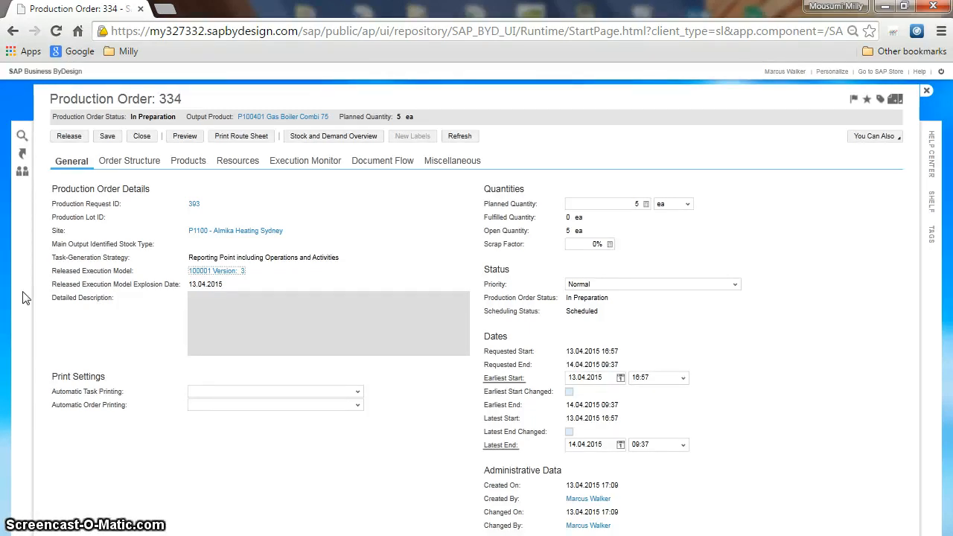
Show the production order's structure and widen the Duration and Element Description columns to reveal their full contents
left_click(128, 161)
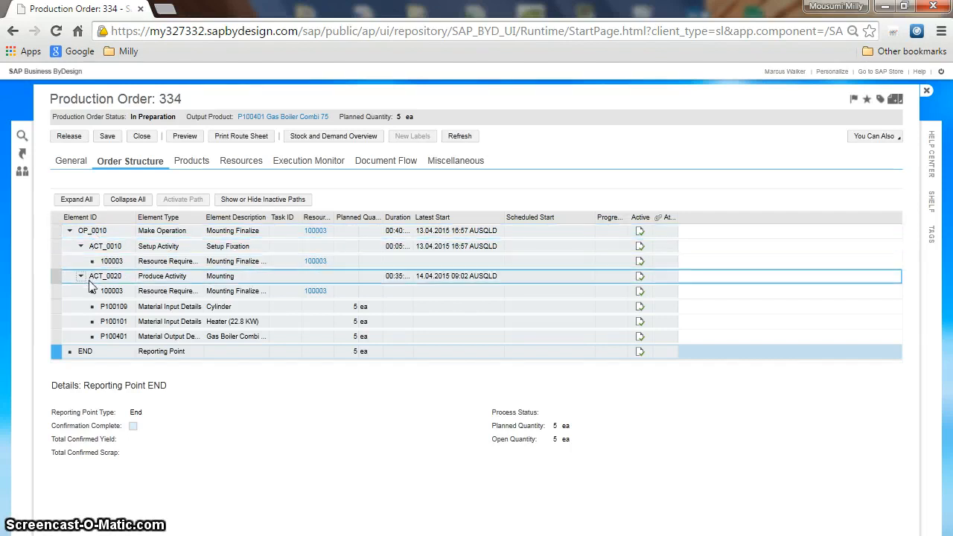
double_click(414, 216)
left_click_drag(414, 215, 433, 216)
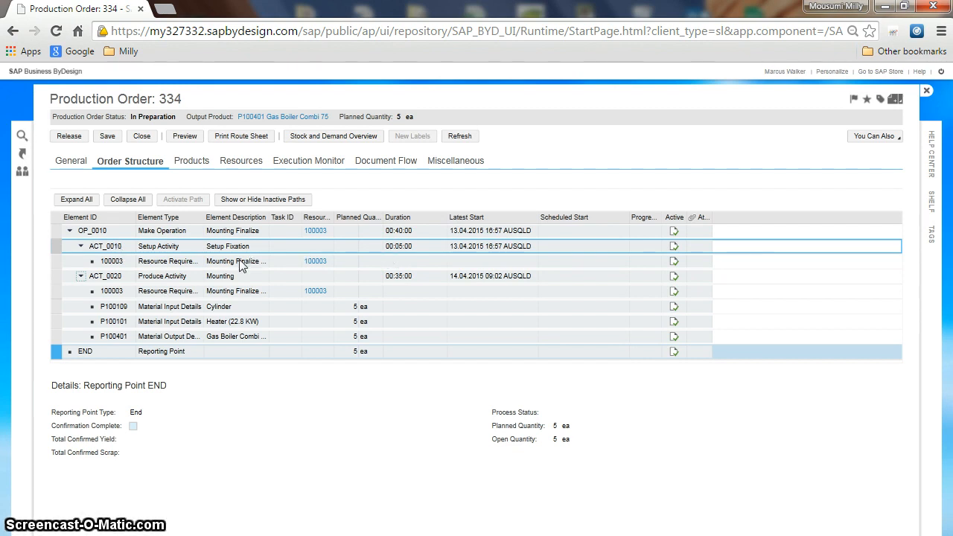
left_click_drag(269, 217, 297, 217)
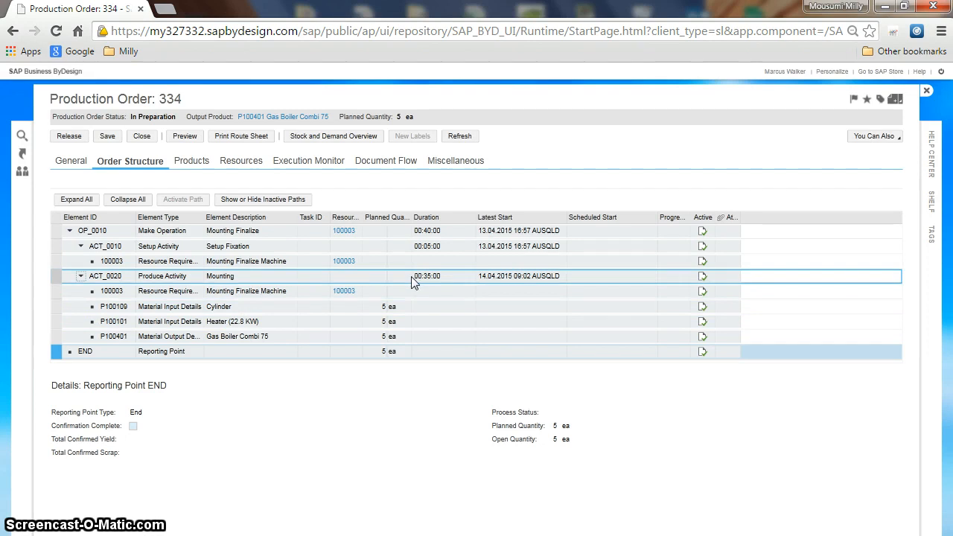
Review the production order's planned resources and its Stock and Demand Overview, widening the product ID column to read the input products
left_click(238, 161)
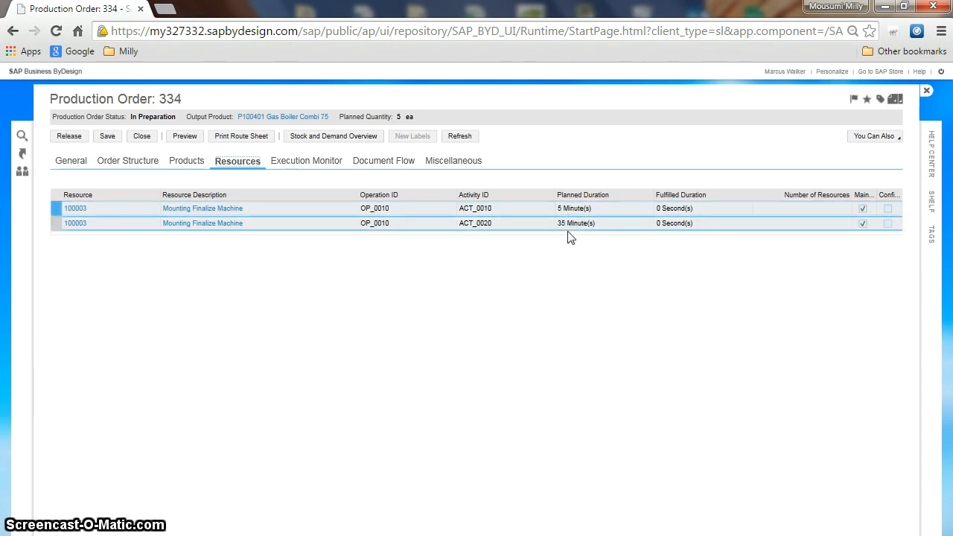
left_click(322, 137)
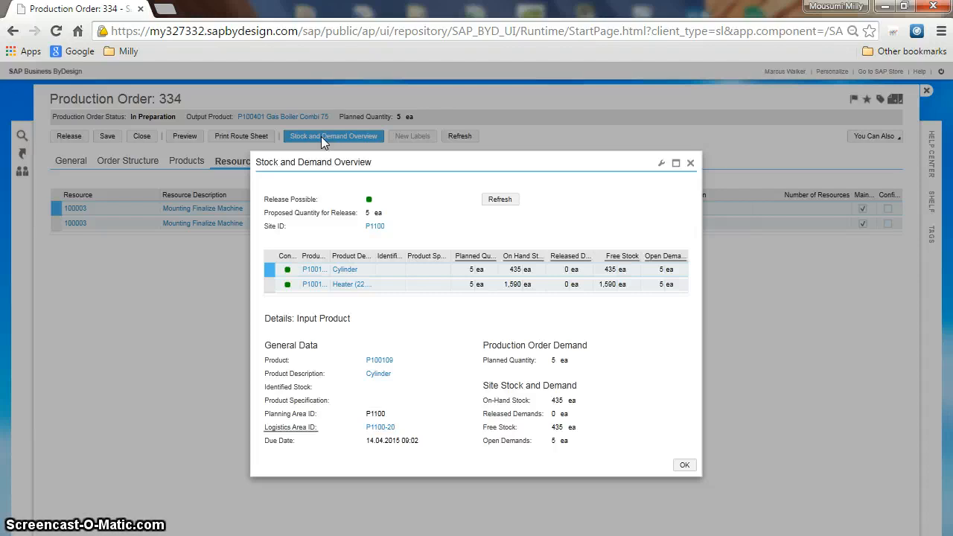
left_click_drag(331, 256, 343, 255)
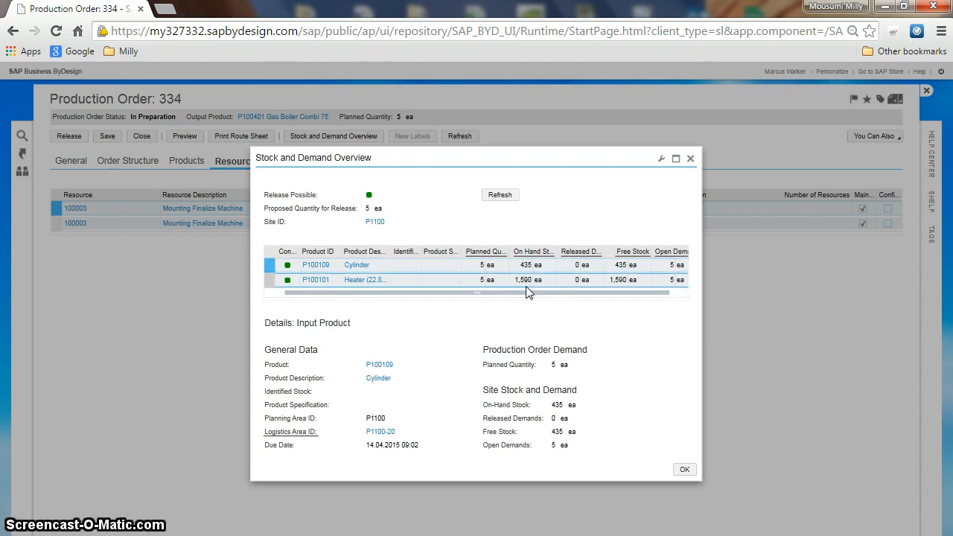
key("Escape")
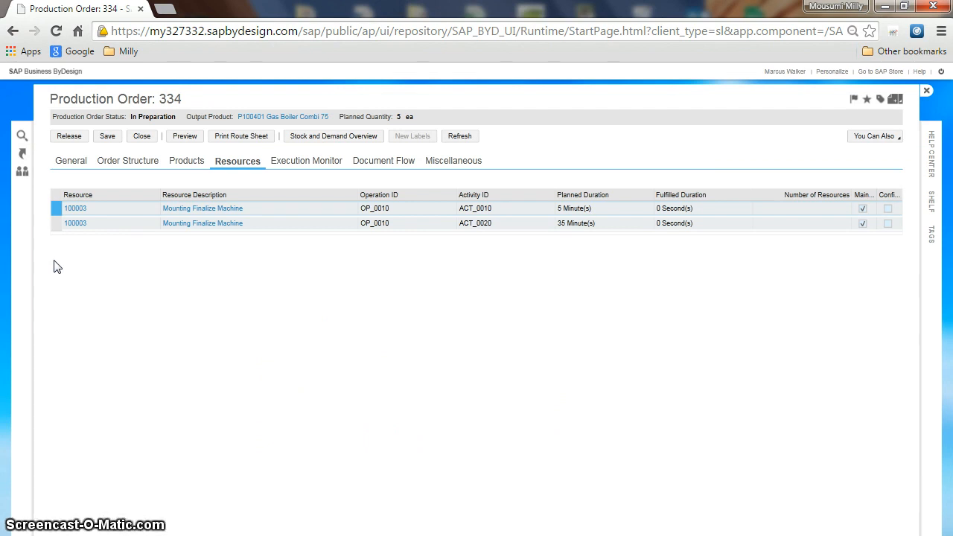
Release the production order for the Gas Boiler Combi 75 and close it
left_click(67, 138)
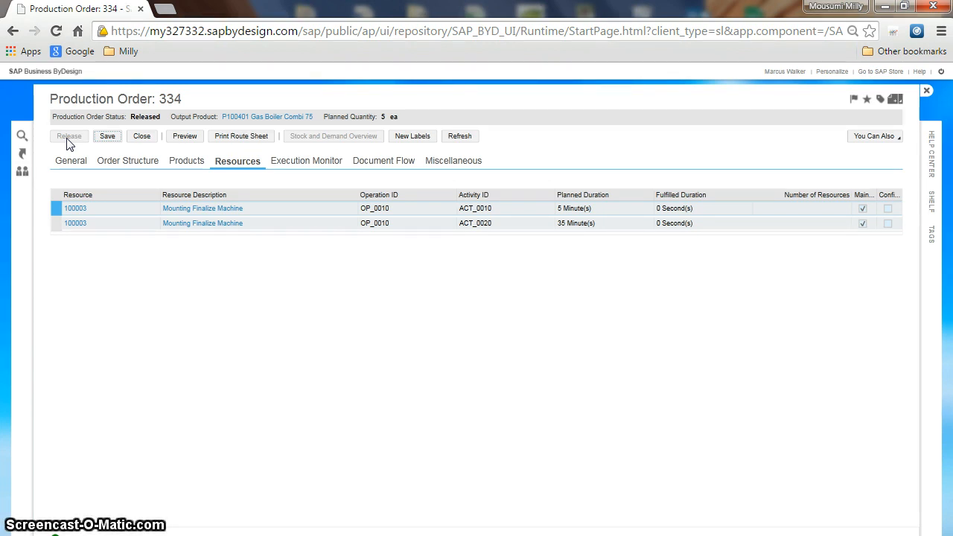
left_click(141, 136)
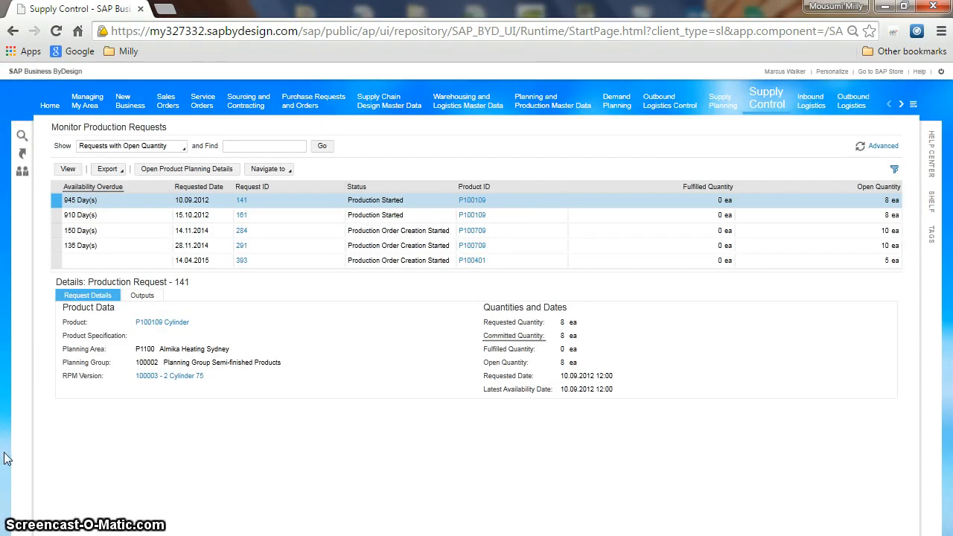
List all production tasks by selection in Production Control's Task Control and open the instructions of the not-started task 351
left_click(914, 104)
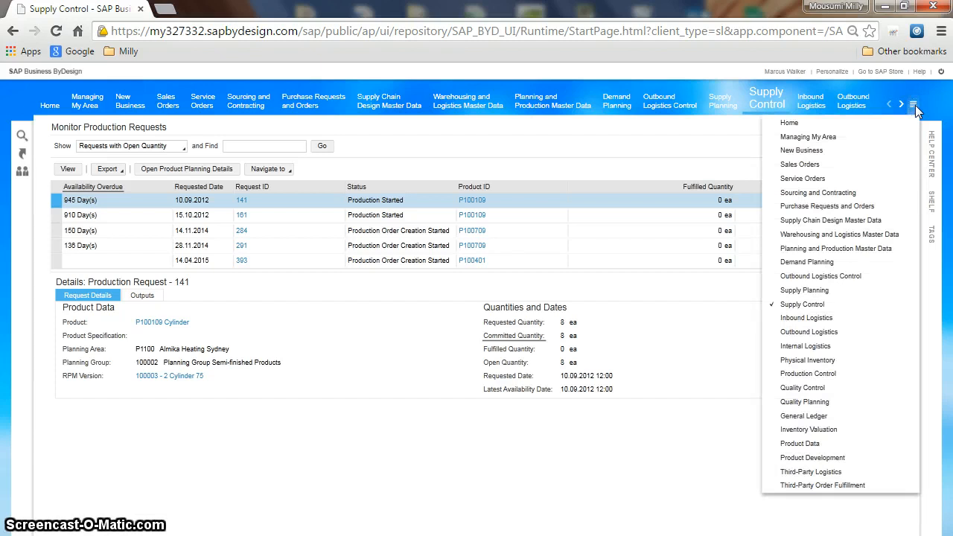
left_click(808, 373)
mouse_move(819, 99)
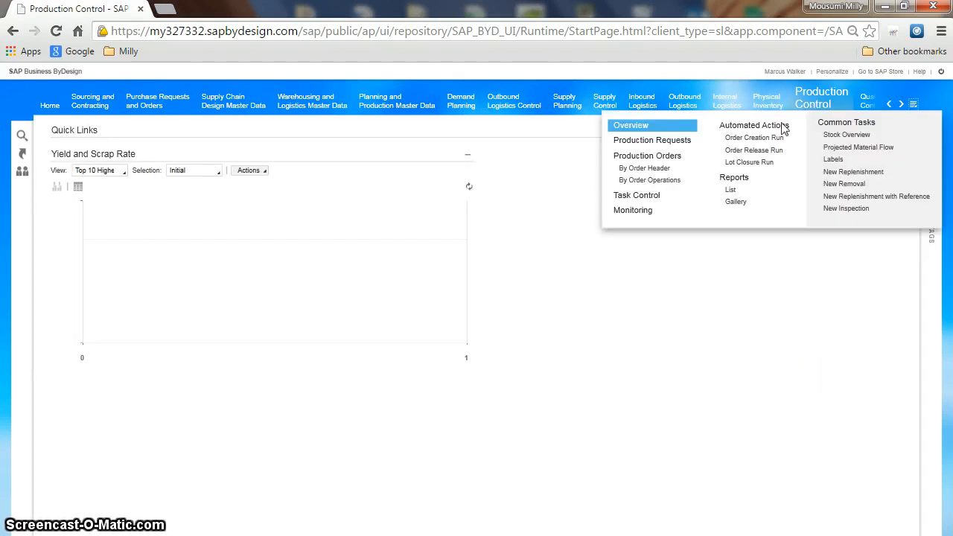
left_click(632, 195)
left_click(184, 148)
left_click(78, 208)
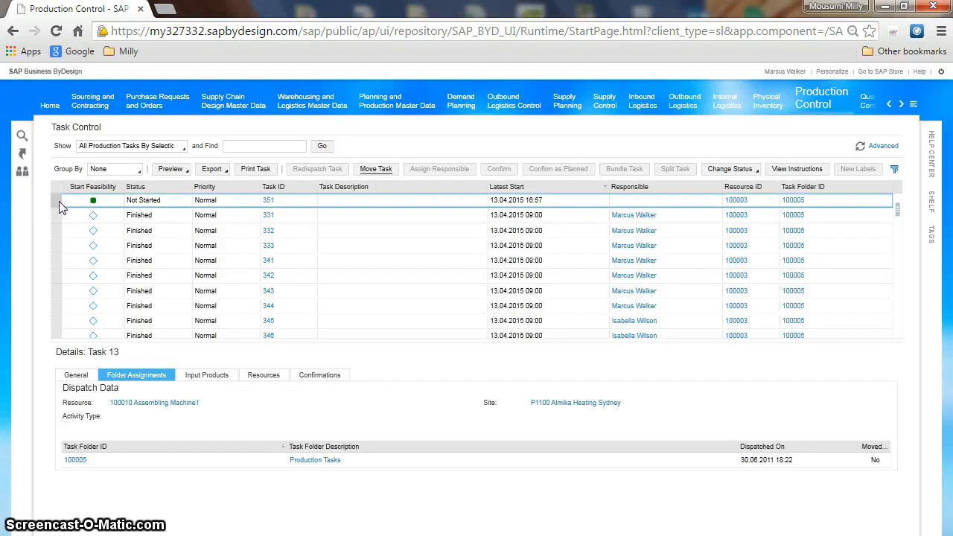
left_click(57, 201)
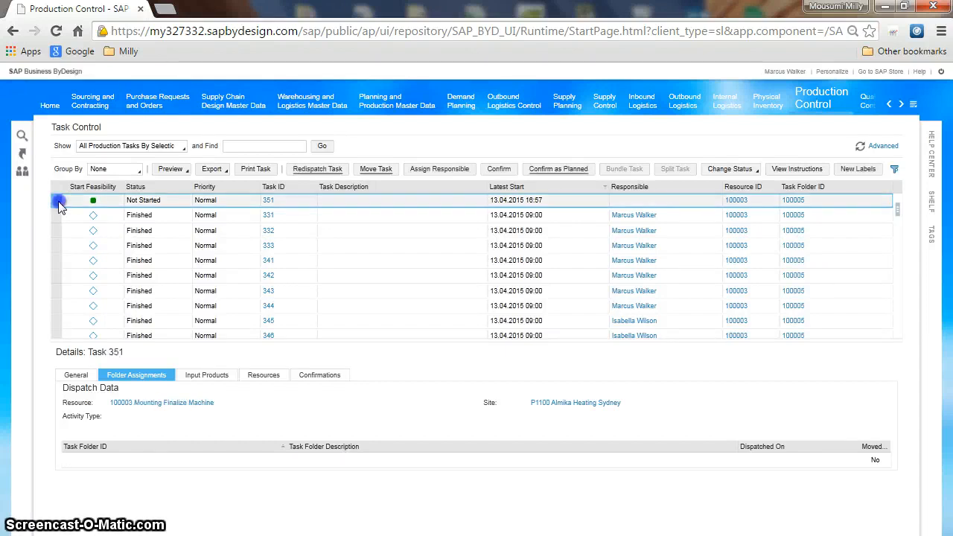
left_click(785, 171)
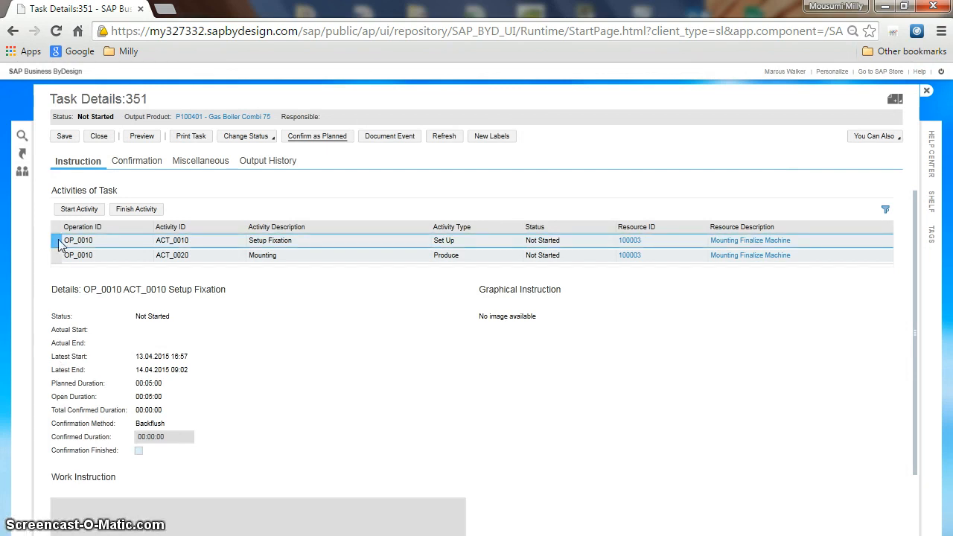
Check the details of both task activities, and start and finish the Setup Fixation activity ACT_0010
left_click(54, 240)
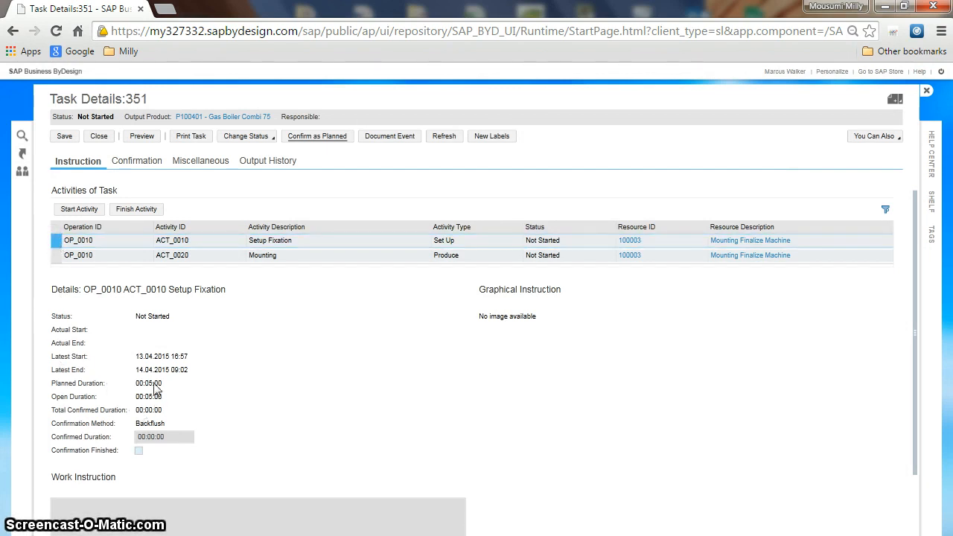
left_click(56, 256)
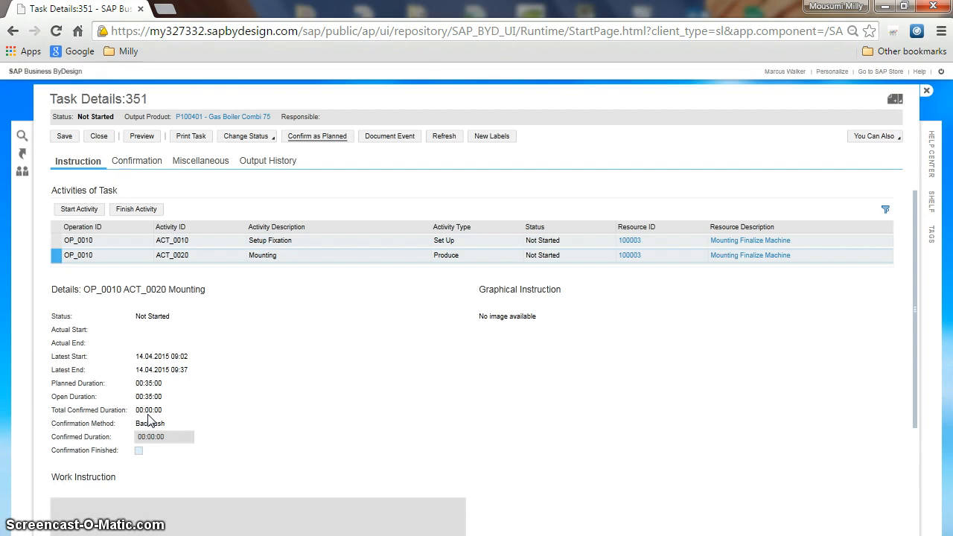
left_click(56, 241)
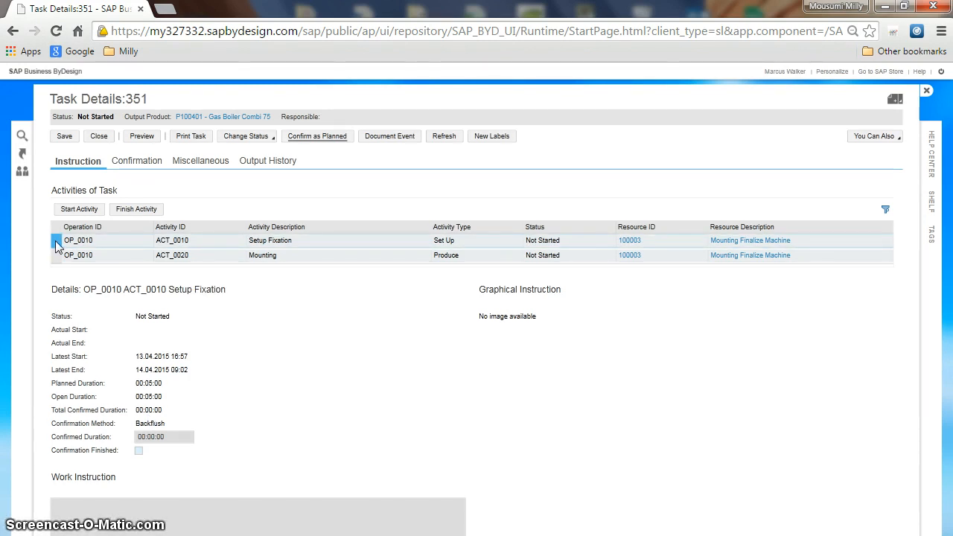
left_click(73, 211)
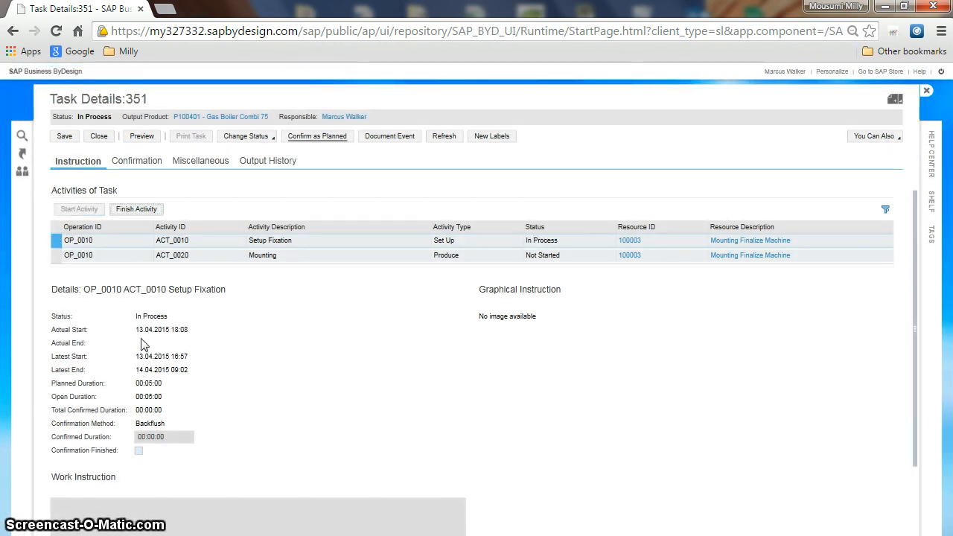
left_click(131, 212)
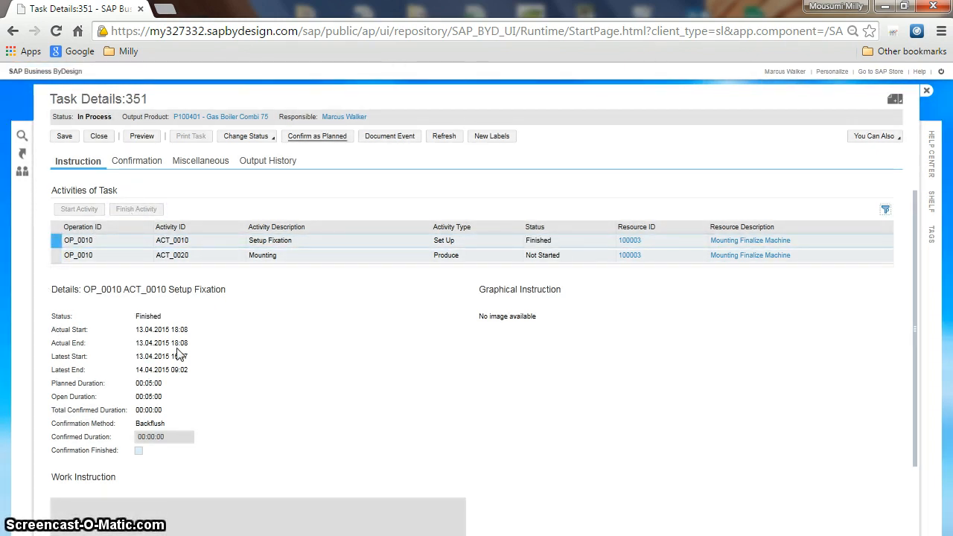
Start and finish the Mounting activity ACT_0020 of the task
left_click(57, 256)
left_click(79, 209)
left_click(133, 210)
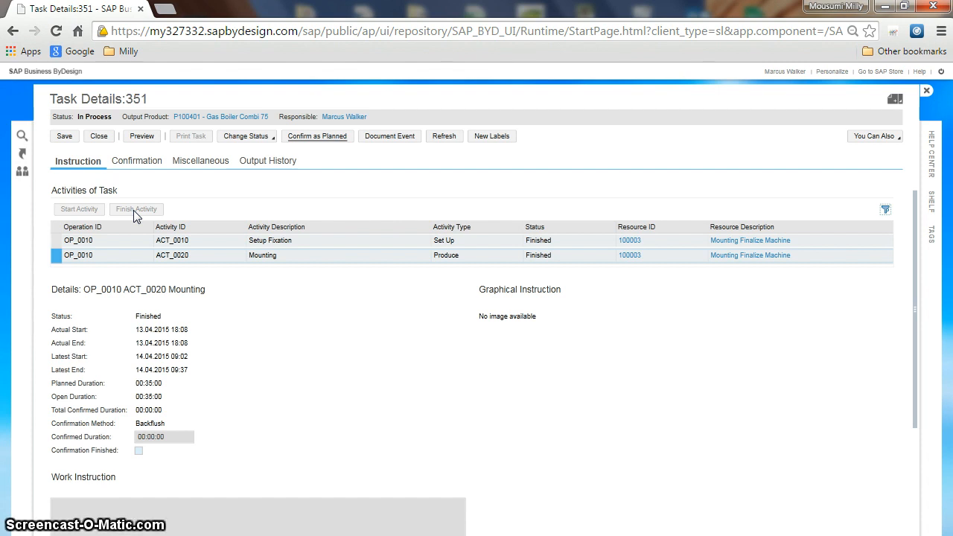
Enter a confirmed quantity of 5 and confirmed scrap of 0 in the task's confirmation, and mark the confirmation as finished
left_click(142, 165)
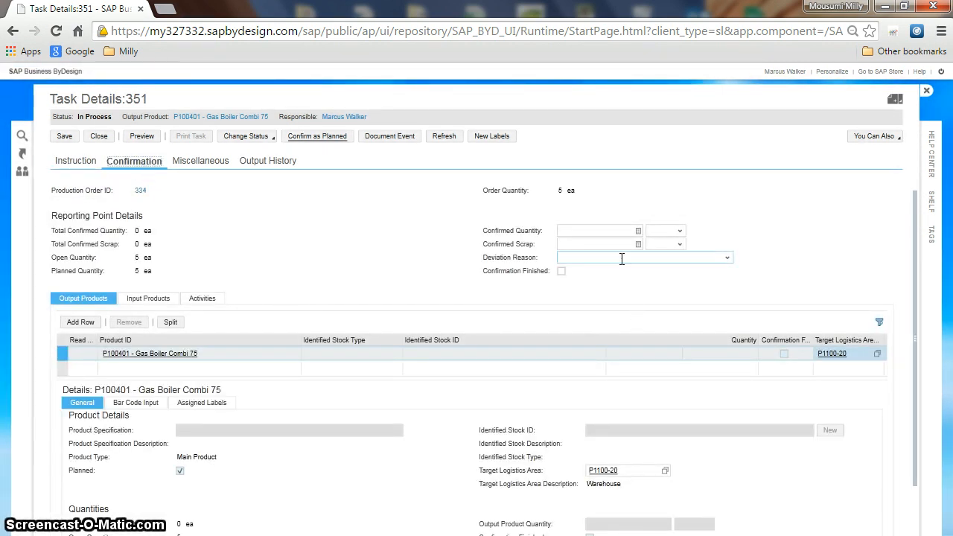
left_click(616, 232)
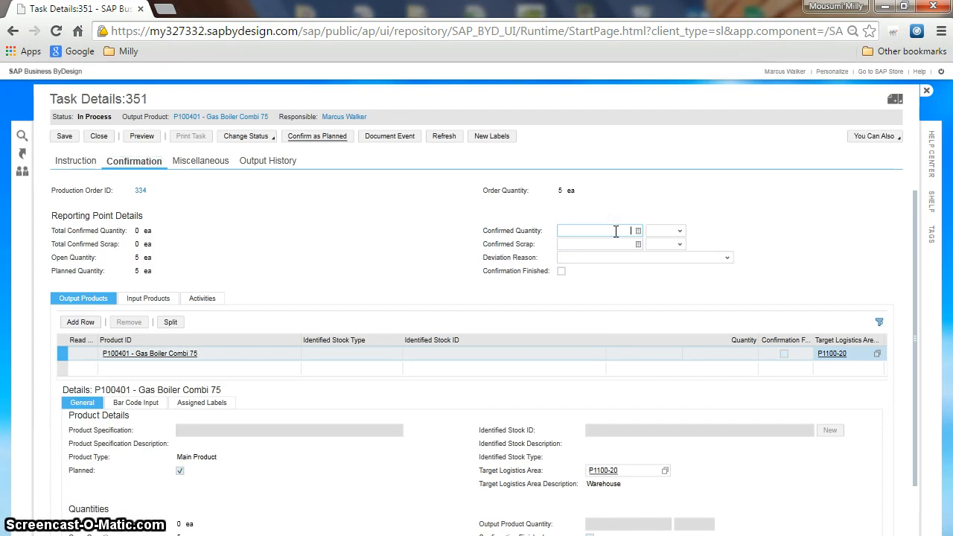
type("5")
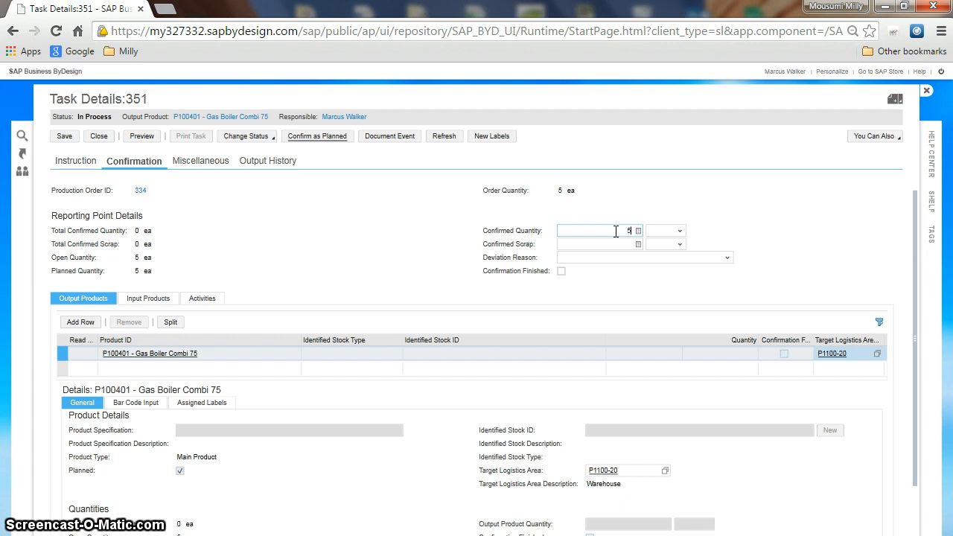
left_click(621, 246)
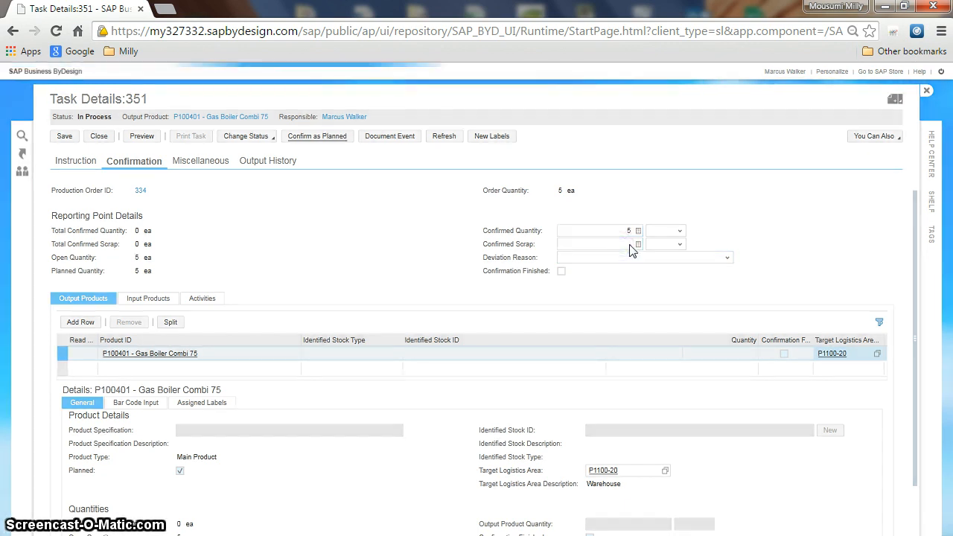
type("0")
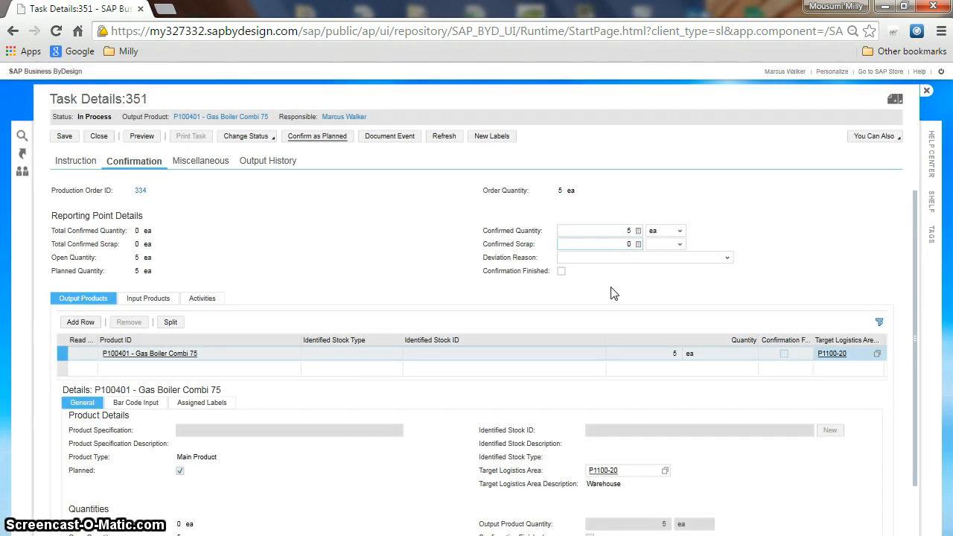
left_click(562, 272)
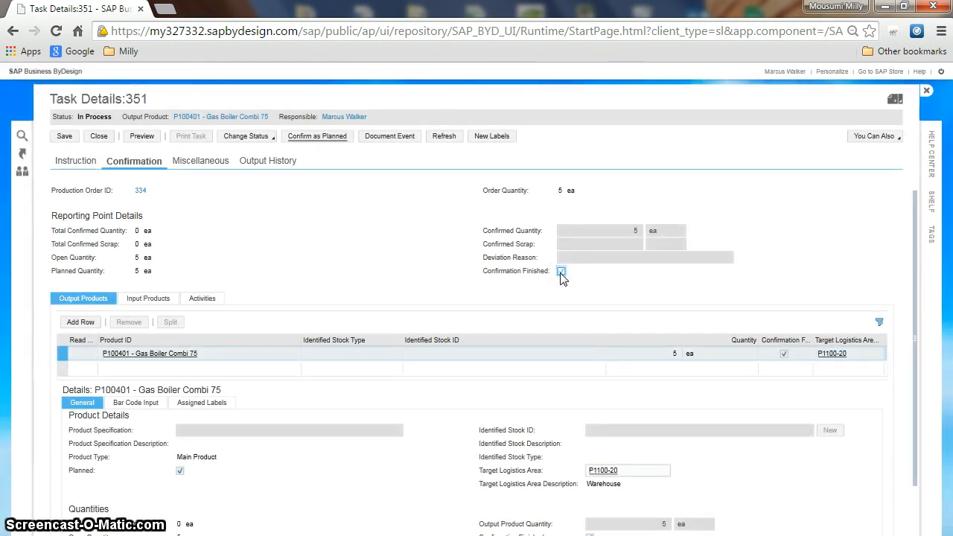
Change the task's status to finished with all Confirmation Finish indicators set, and save the task
left_click(272, 138)
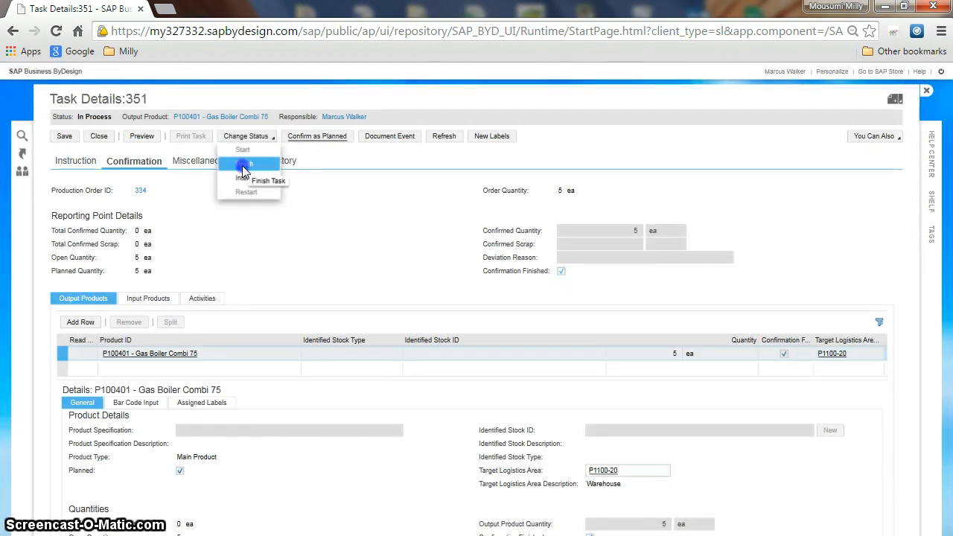
left_click(244, 171)
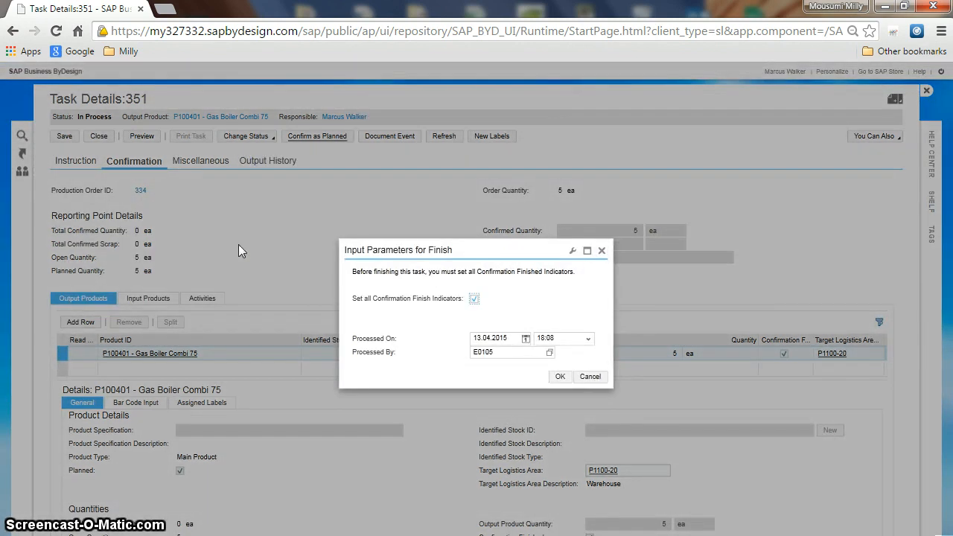
left_click(556, 377)
left_click(65, 138)
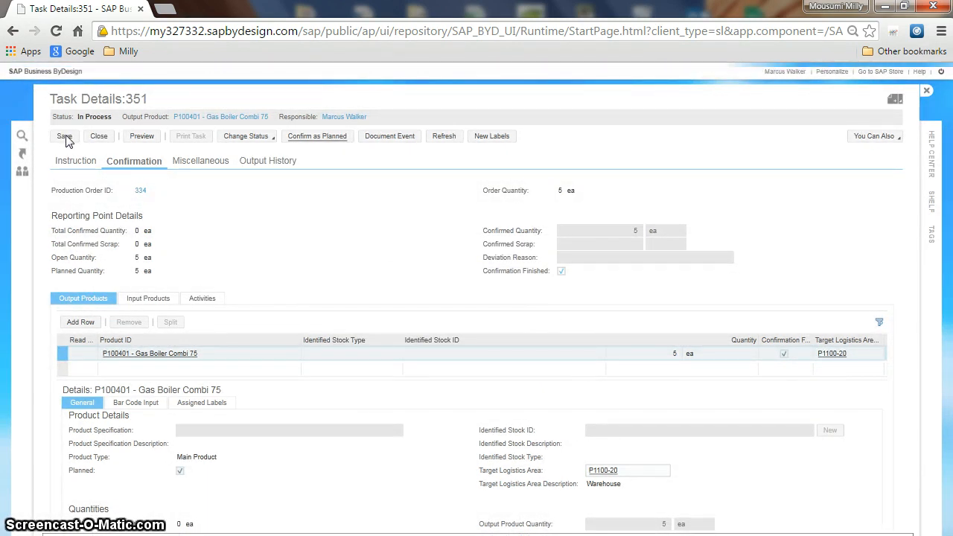
Check the availability of the Gas Boiler Combi 75 item in the sales order for Heat Transfer Specialists
left_click_drag(915, 294, 916, 379)
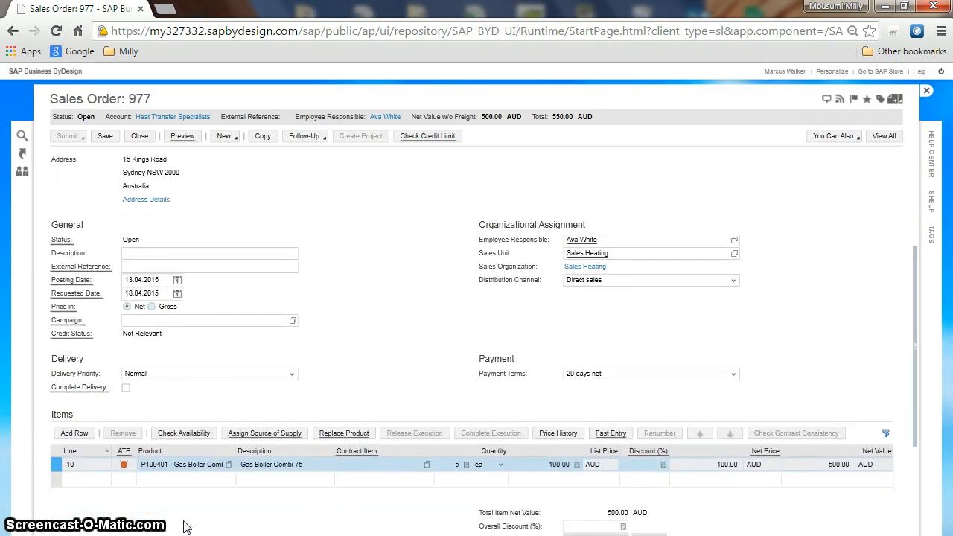
left_click(168, 440)
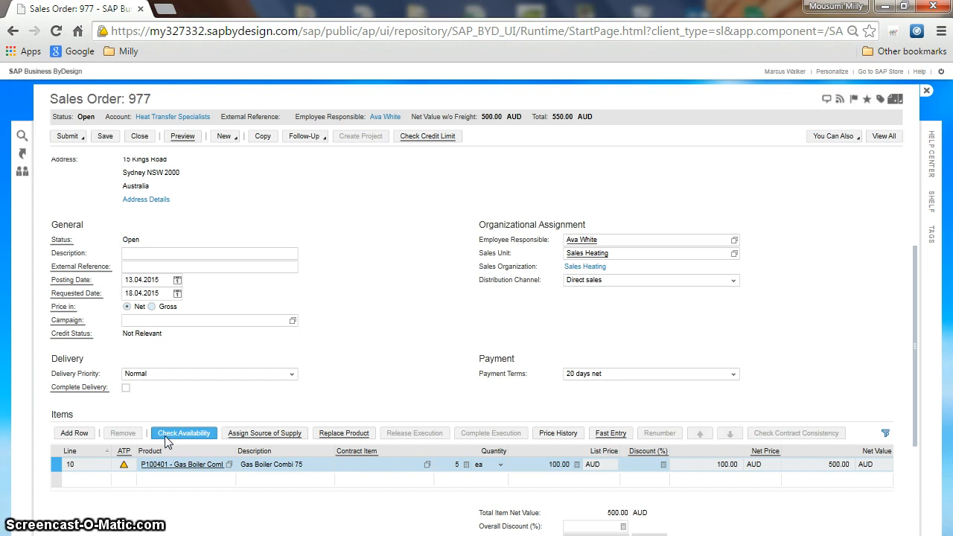
mouse_move(124, 469)
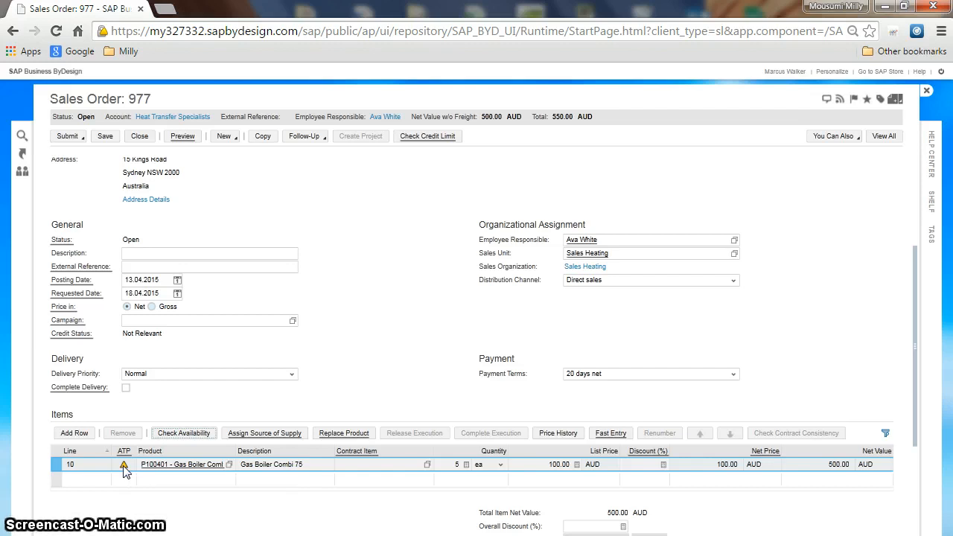
Set the sales order's requested date to 19.04.2015 and submit the order
left_click(178, 294)
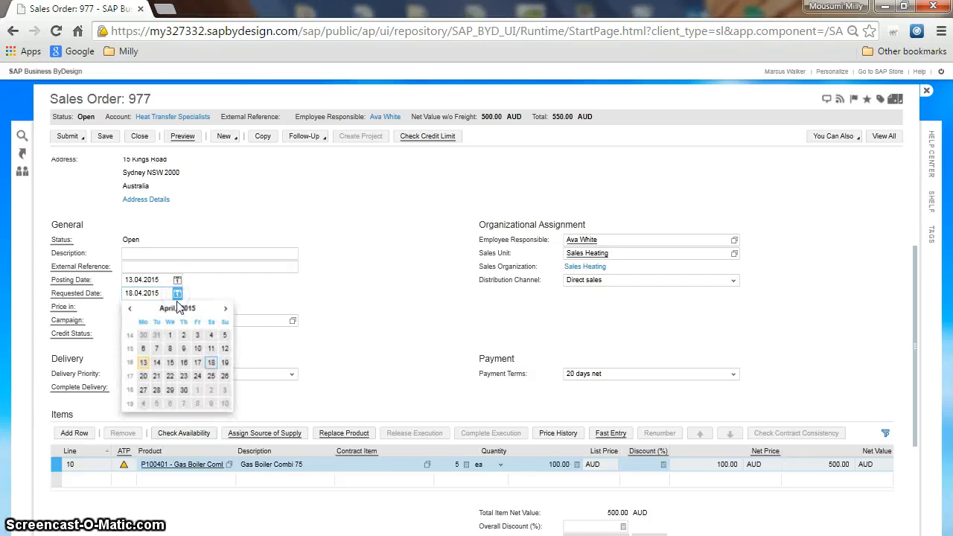
left_click(225, 362)
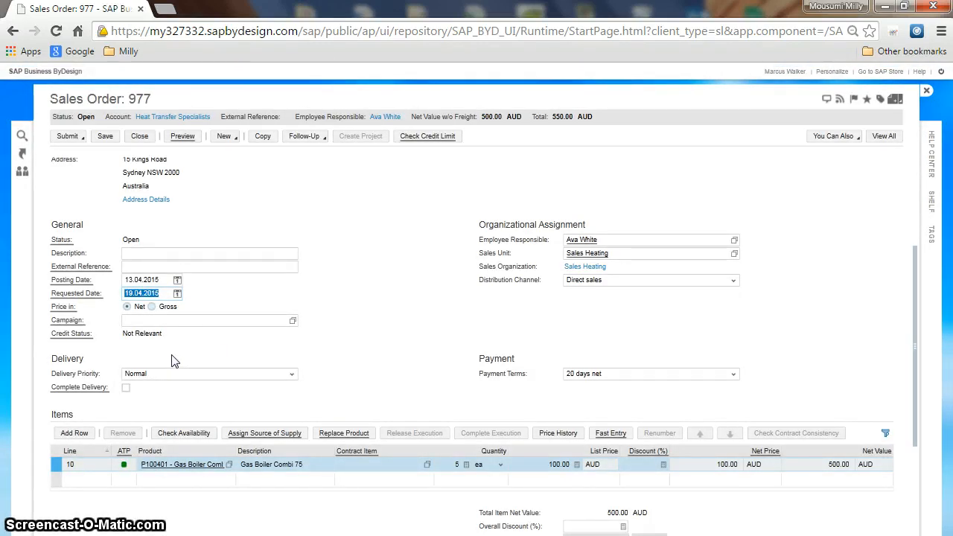
left_click(75, 138)
left_click(77, 149)
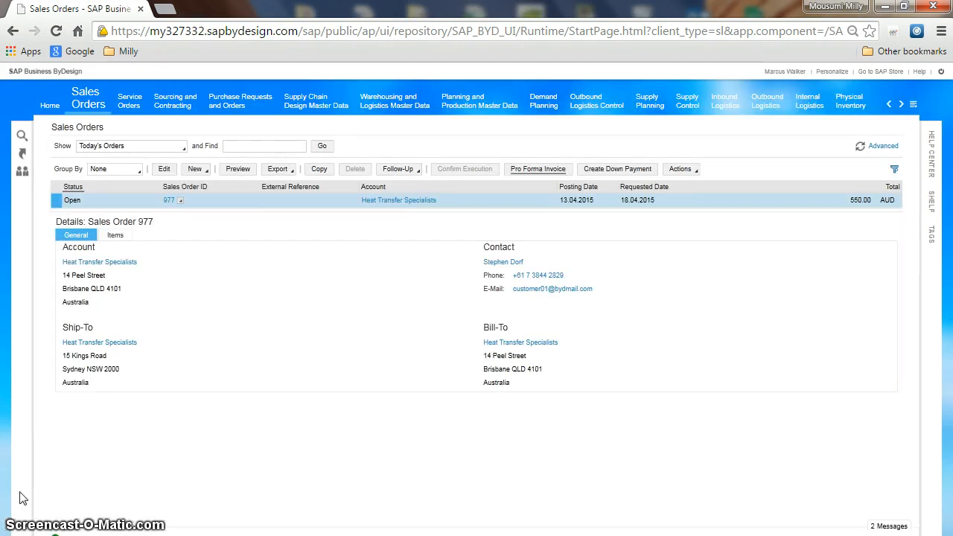
Find the sales order by its number among all schedule lines in Outbound Logistics Control's Delivery Due List and release it for delivery
mouse_move(595, 96)
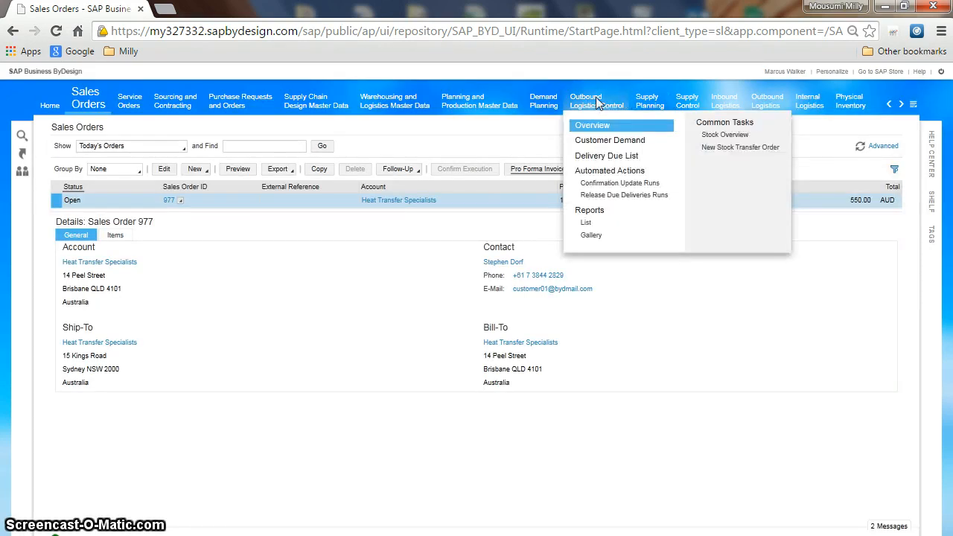
left_click(600, 155)
left_click(131, 160)
left_click(127, 224)
left_click(244, 161)
type("977")
left_click(323, 161)
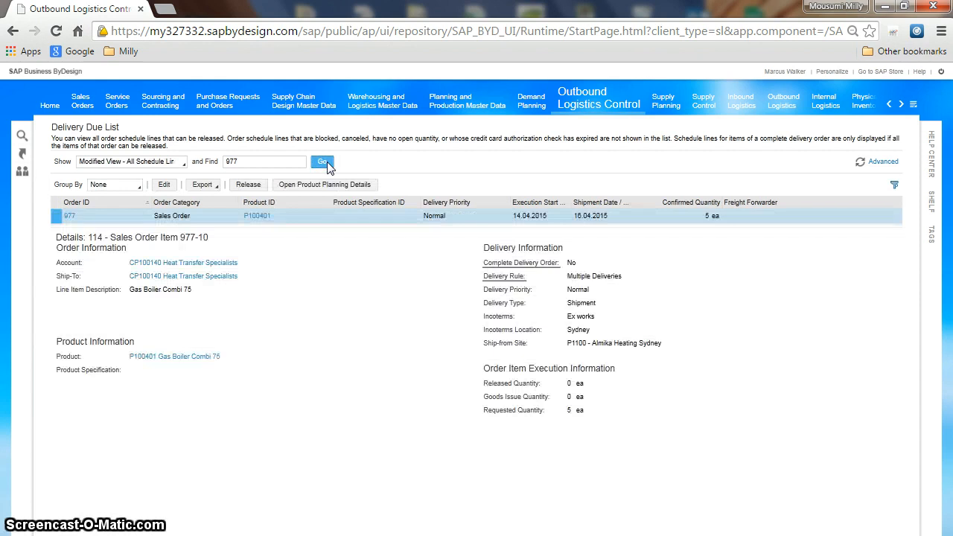
left_click(56, 216)
left_click(251, 184)
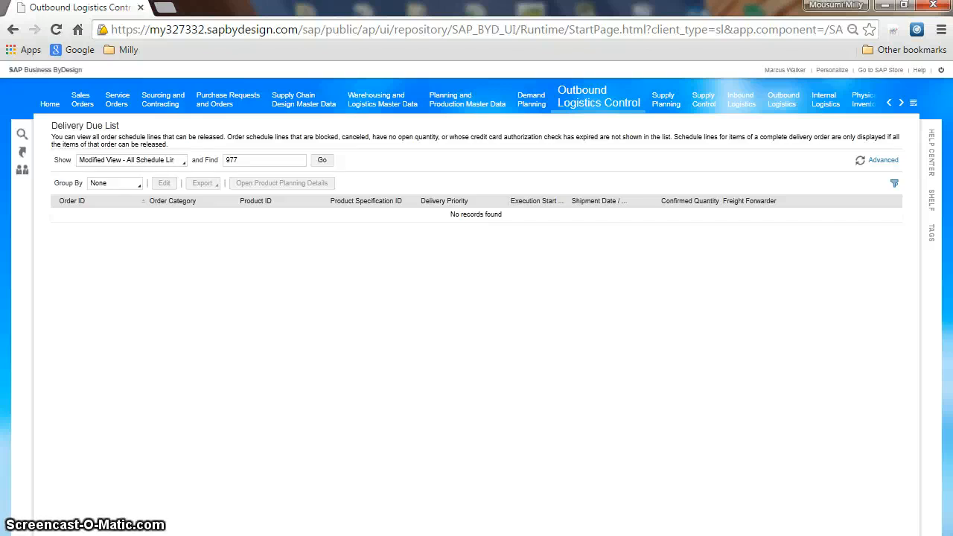
Find the sales order's delivery request by its reference number among all proposals in Outbound Logistics' Delivery Proposals
mouse_move(777, 99)
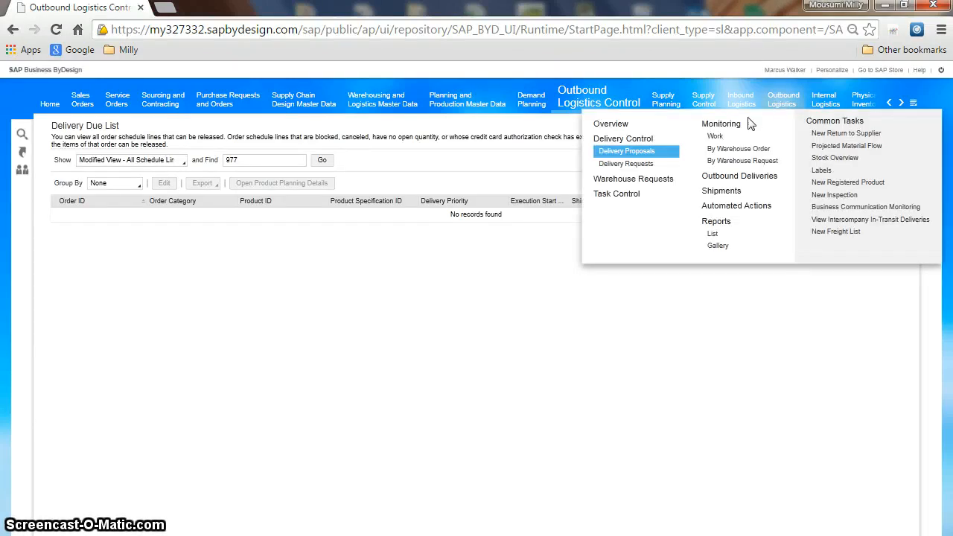
left_click(640, 156)
left_click(183, 145)
left_click(107, 244)
left_click(244, 144)
type("977")
left_click(322, 144)
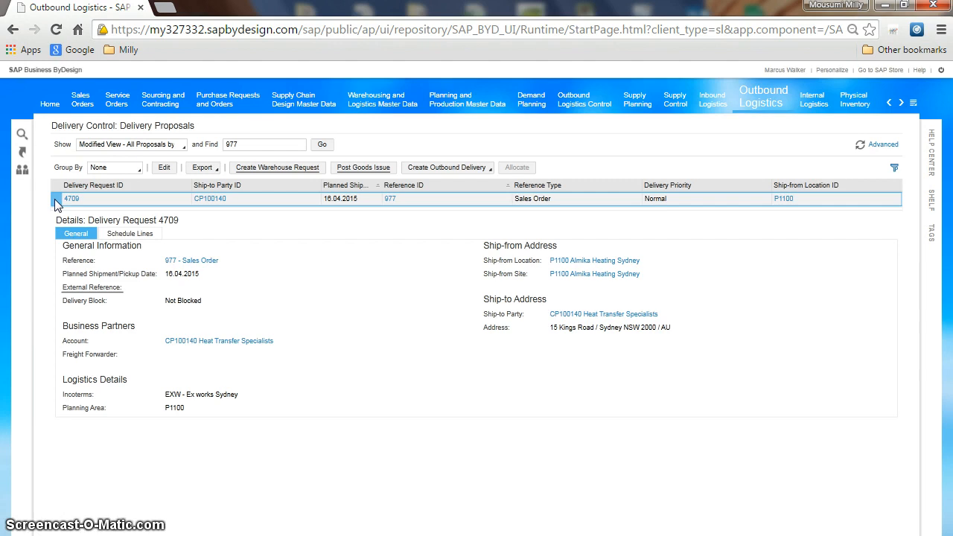
Post the goods issue for the delivery proposal with an actual quantity of 5 ea of Gas Boiler Combi 75 and release it
left_click(358, 170)
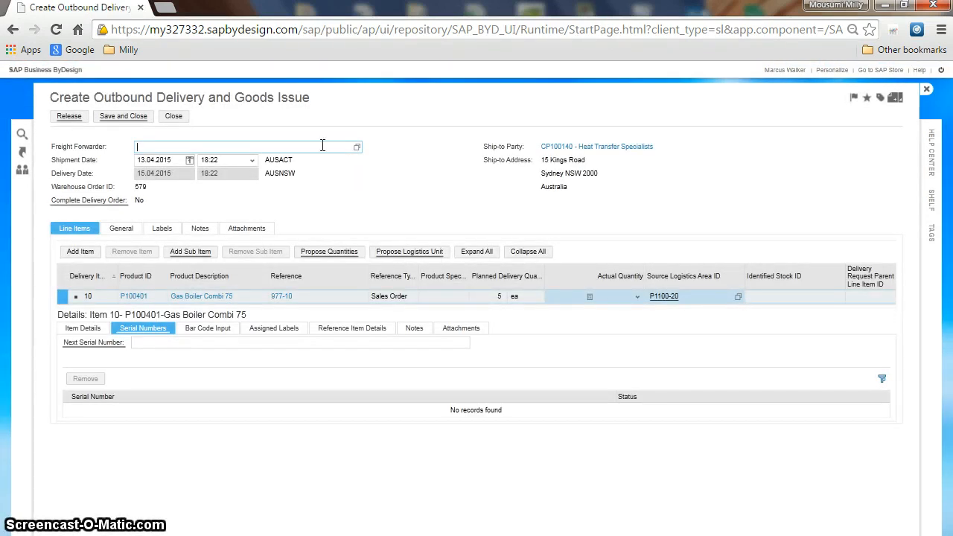
left_click(561, 296)
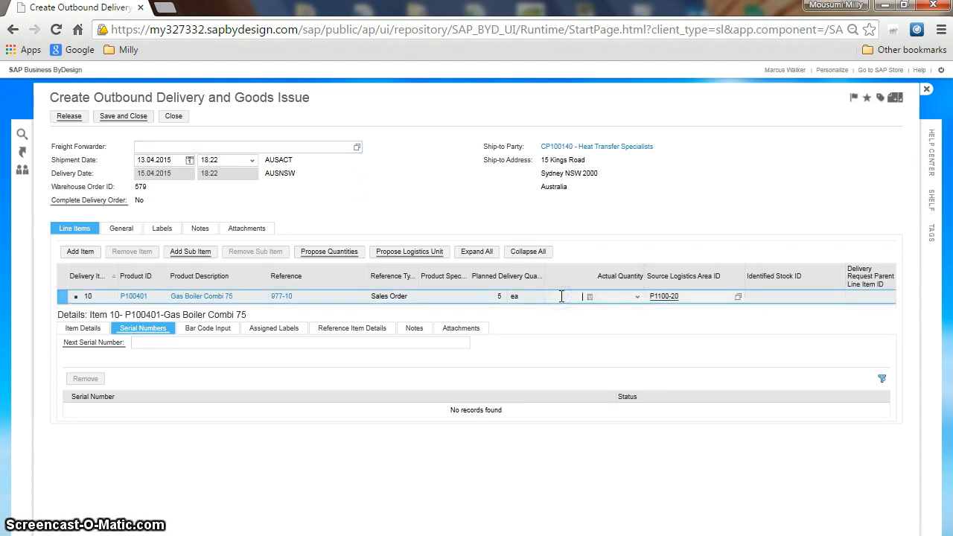
left_click(608, 296)
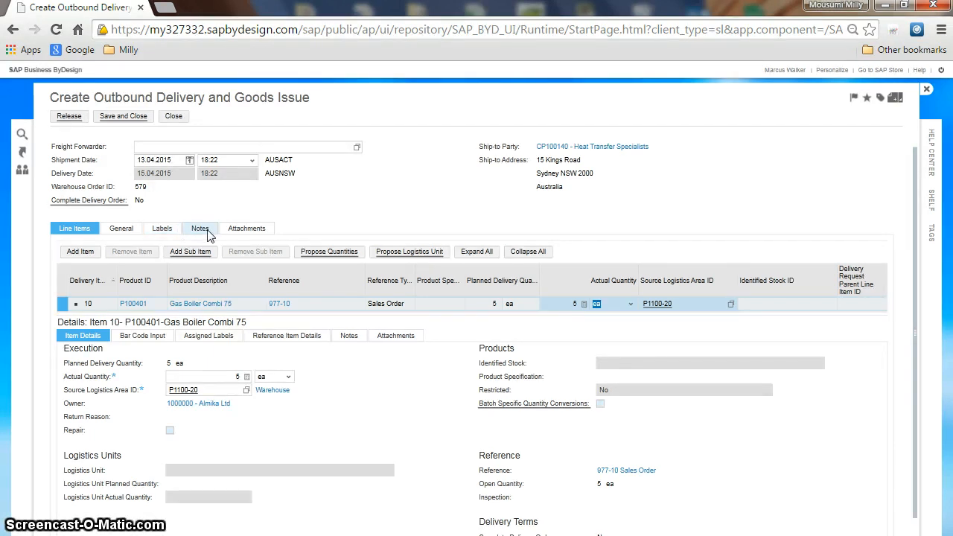
left_click(248, 229)
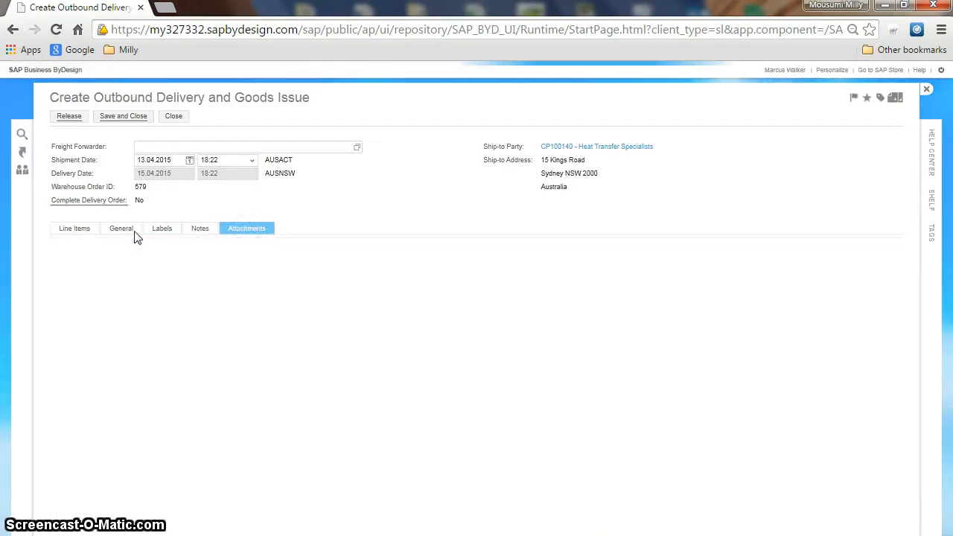
left_click(74, 229)
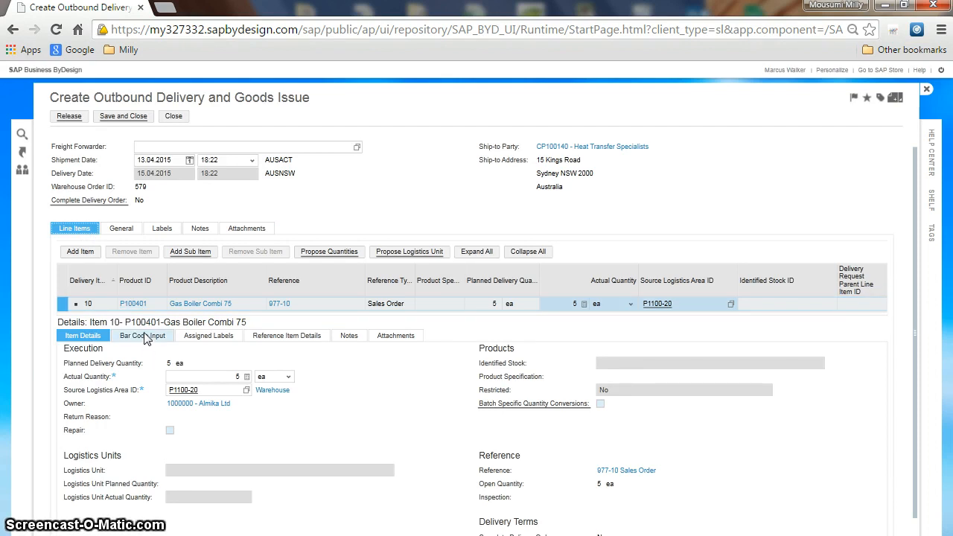
left_click(70, 117)
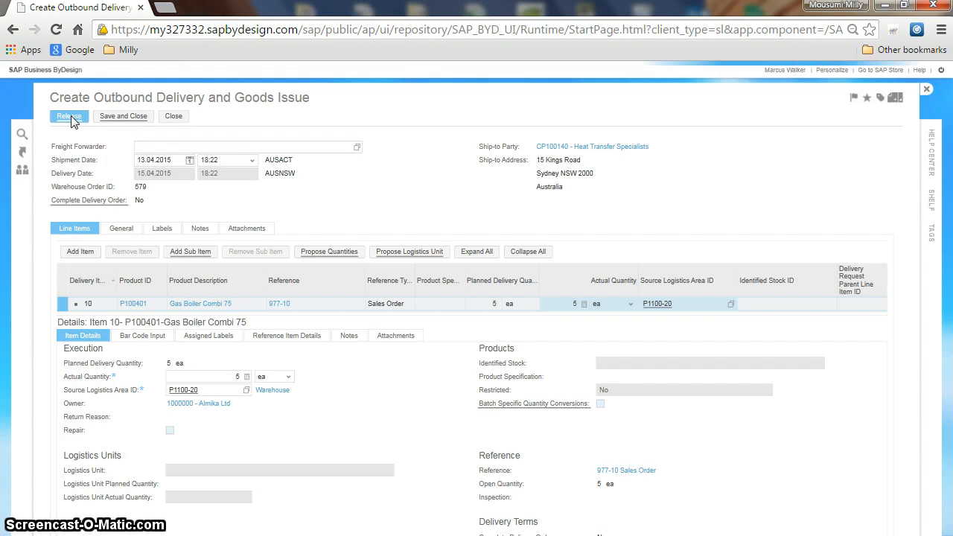
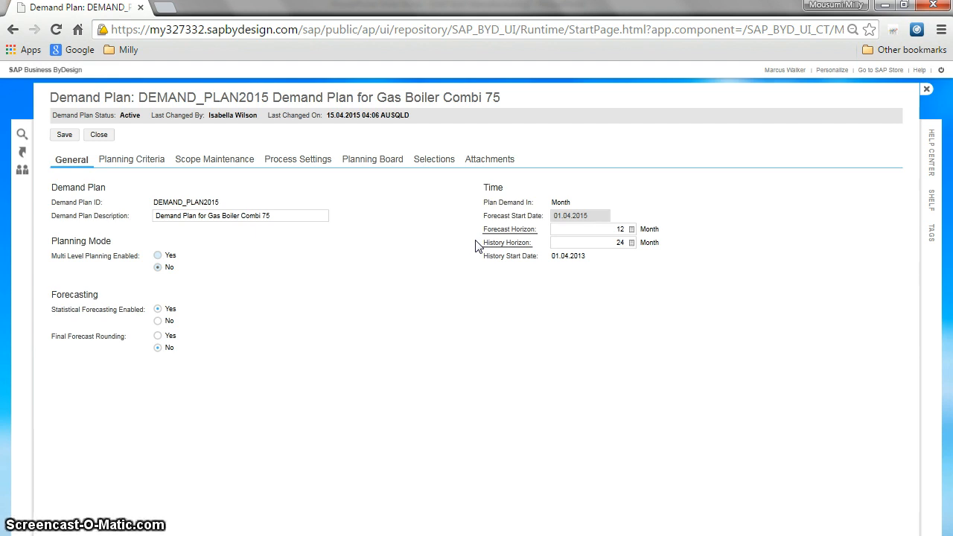
Review the planning criteria, scope entries, time parameters and forecasting models of demand plan DEMAND_PLAN2015
left_click(124, 159)
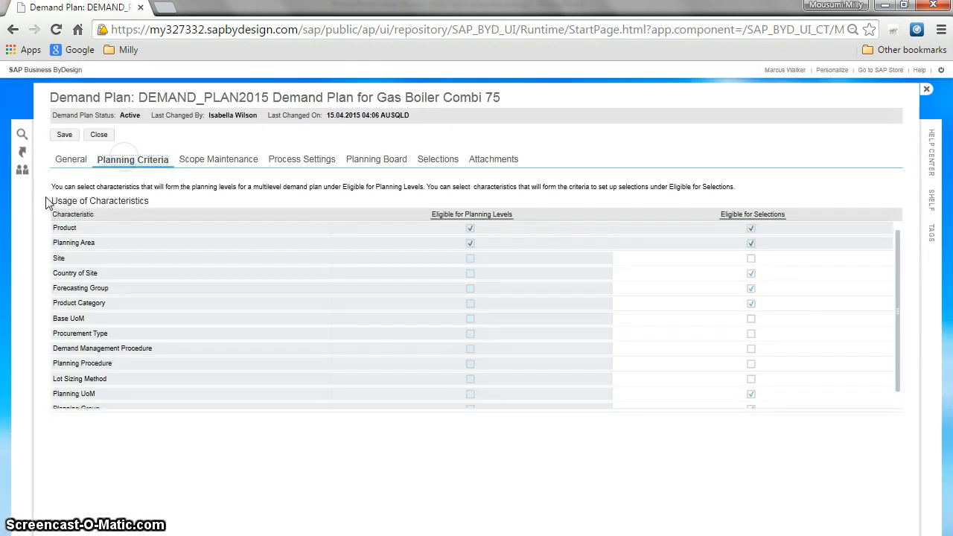
mouse_move(512, 218)
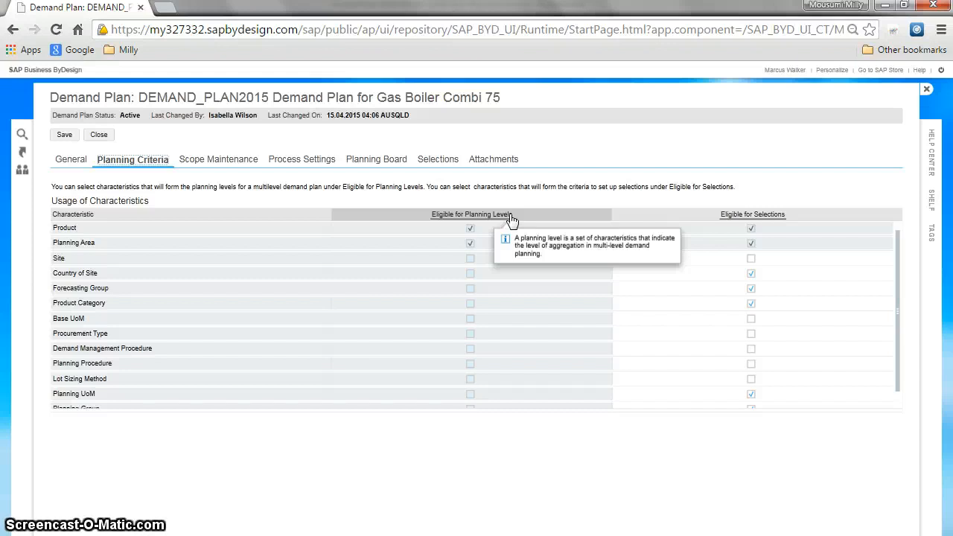
mouse_move(776, 219)
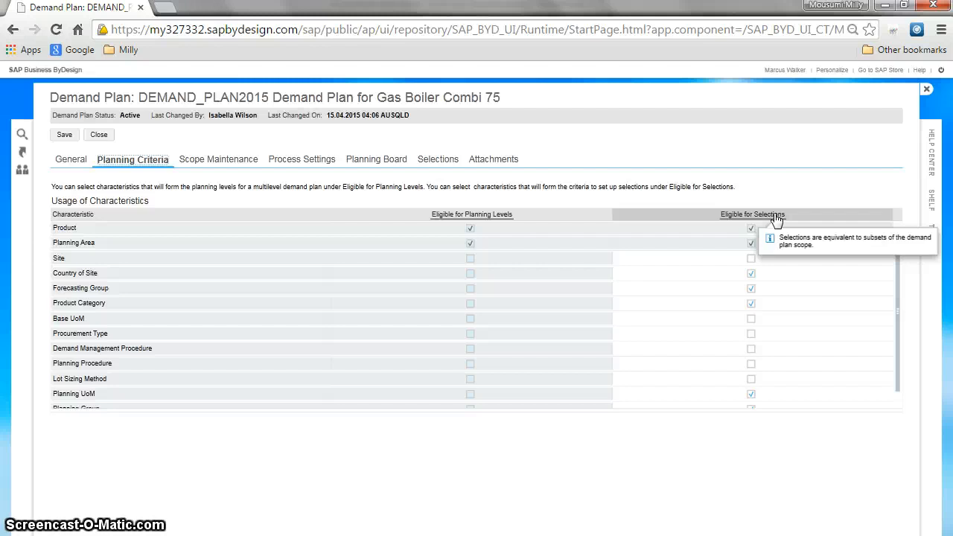
left_click(194, 159)
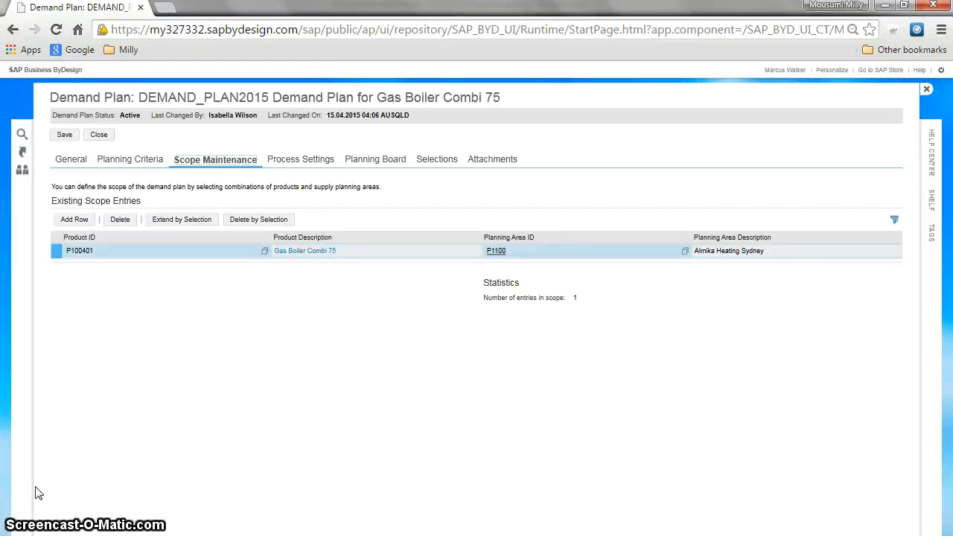
left_click(294, 162)
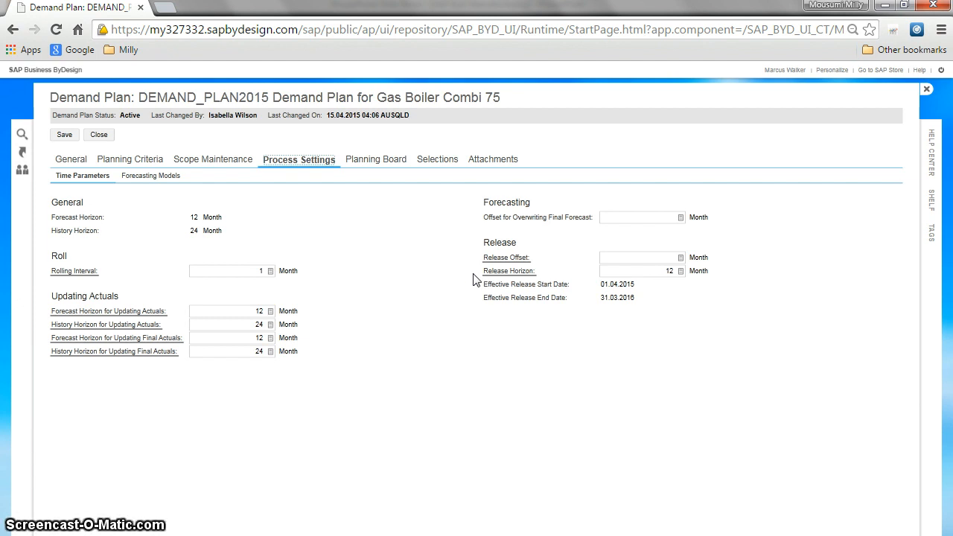
left_click(161, 177)
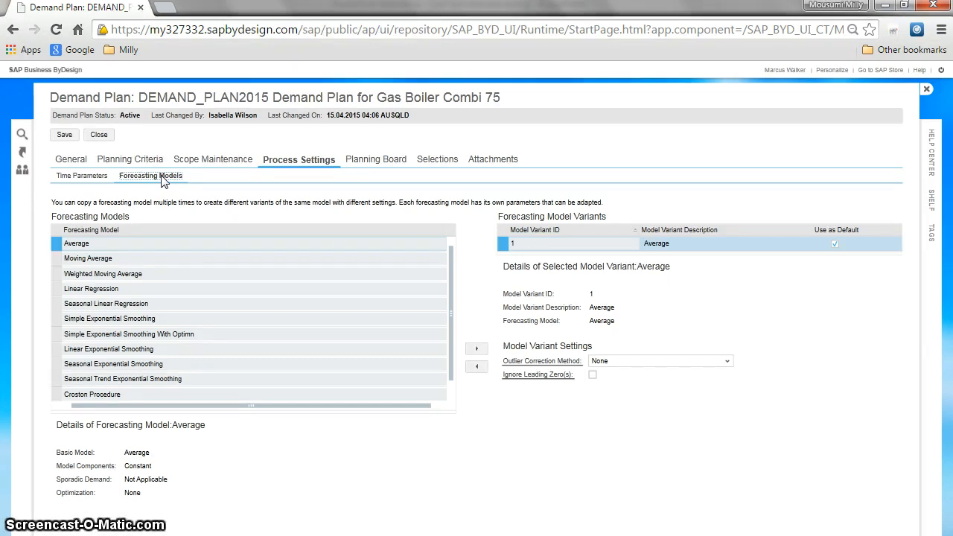
Review the demand plan's planning board characteristics, key figures, layout and default selection, and close the plan
left_click(365, 160)
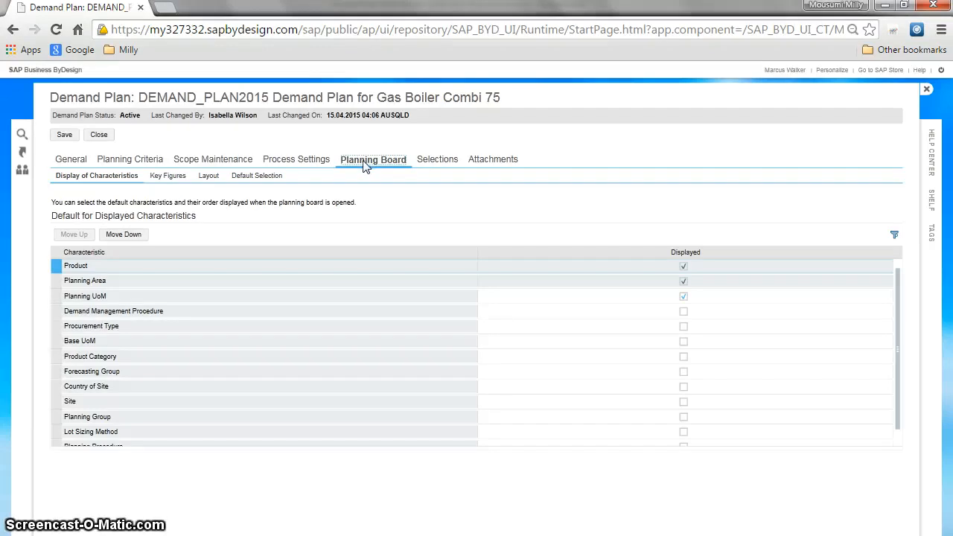
left_click(181, 180)
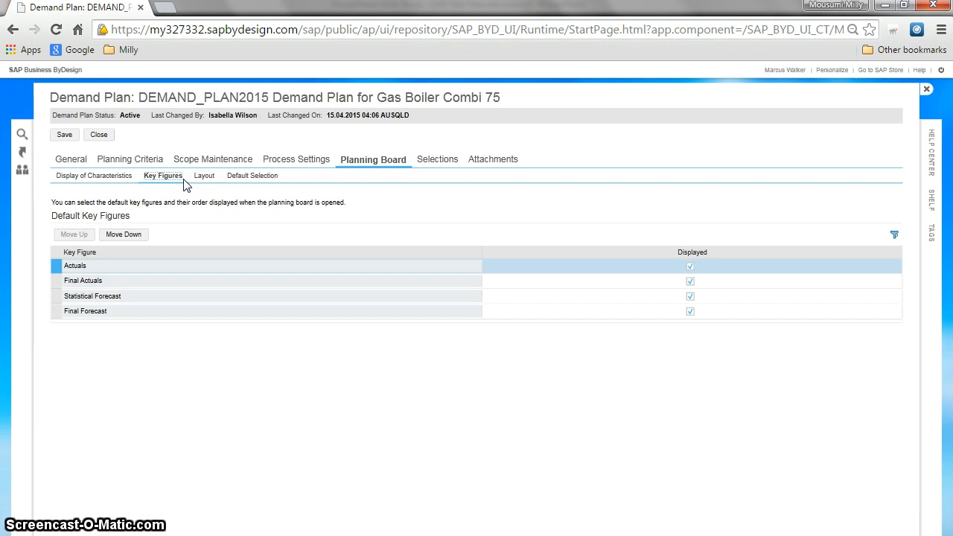
left_click(204, 179)
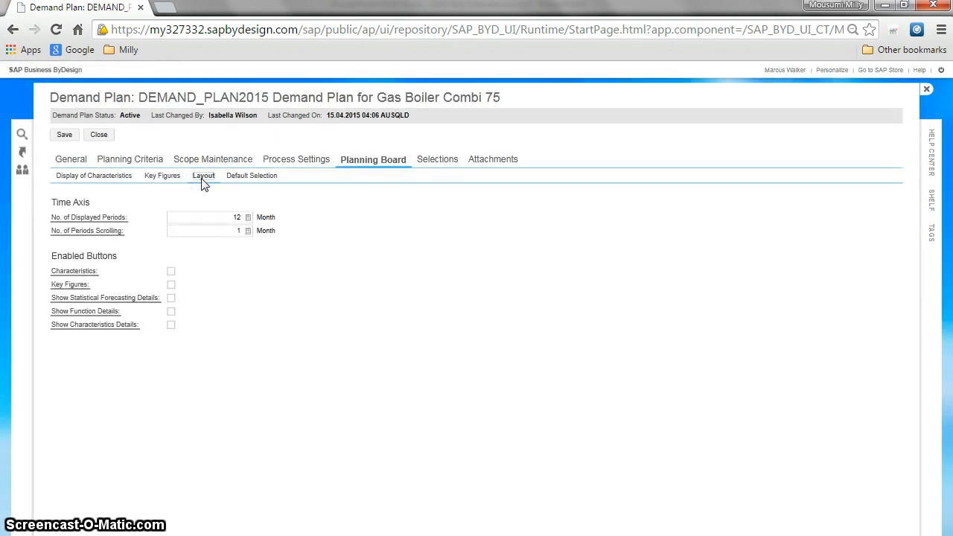
left_click(234, 180)
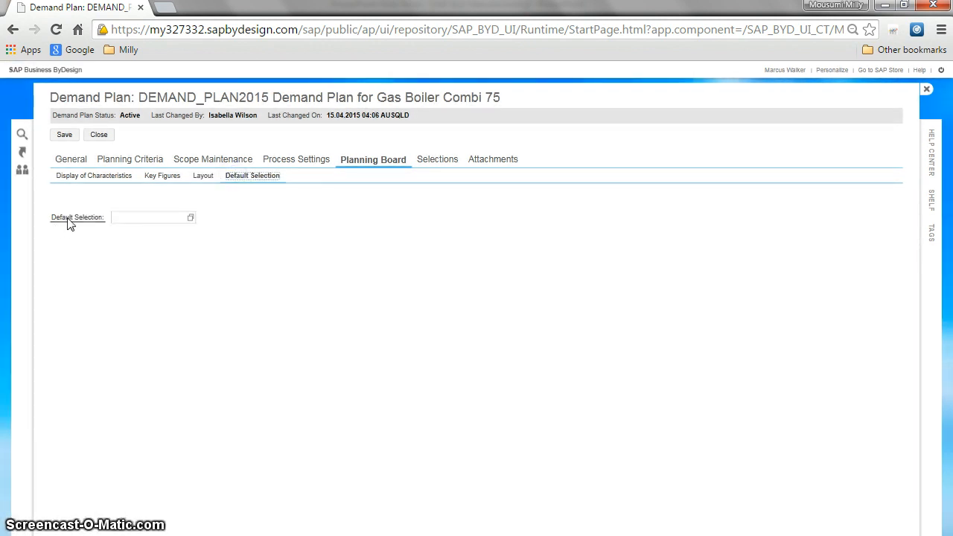
mouse_move(68, 224)
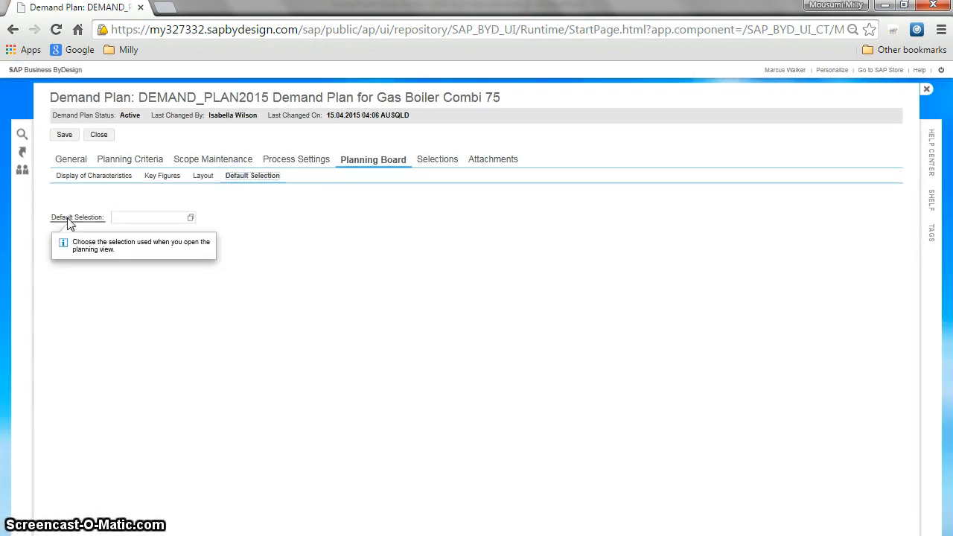
left_click(98, 134)
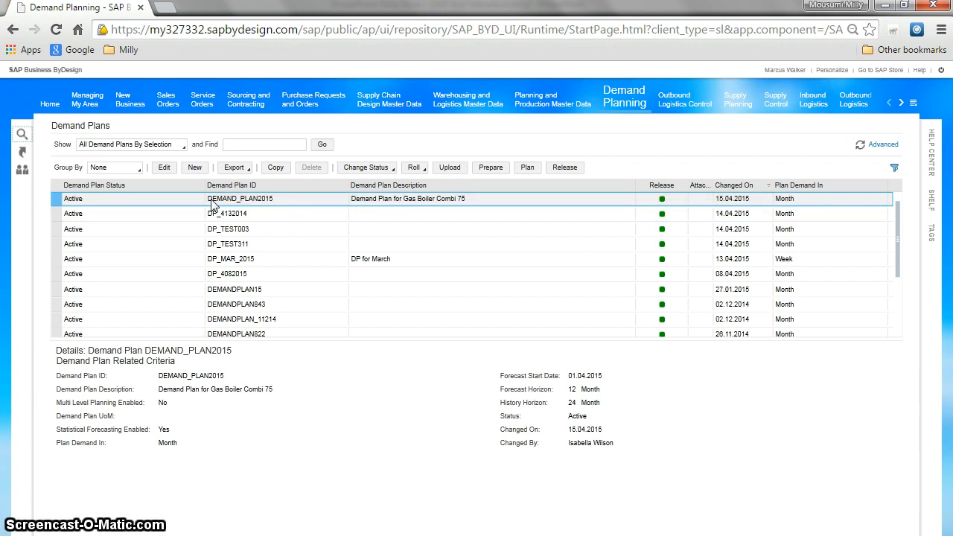
Open demand forecast maintenance from Demand Planning and enter product P100401, Gas Boiler Combi 75, as the query's product ID
mouse_move(624, 97)
left_click(815, 157)
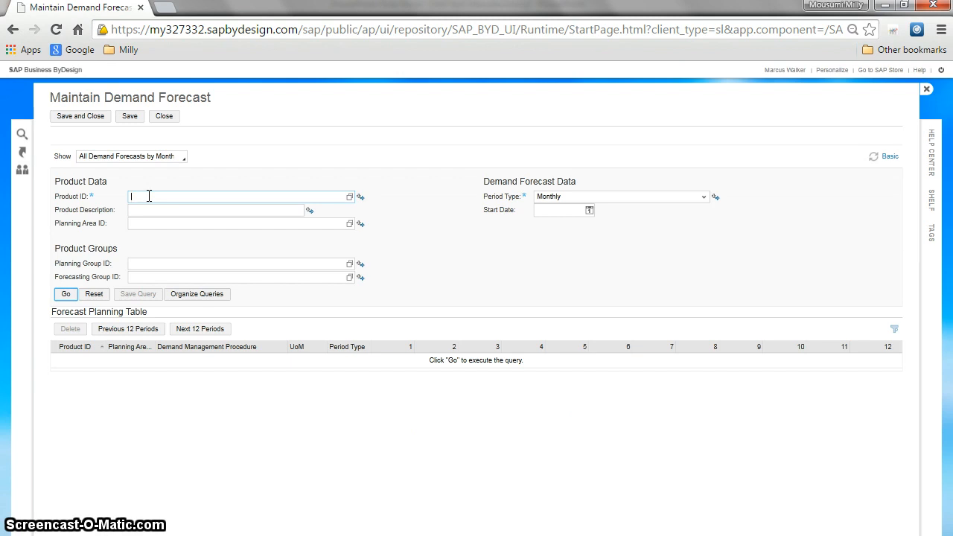
left_click(149, 196)
type("P")
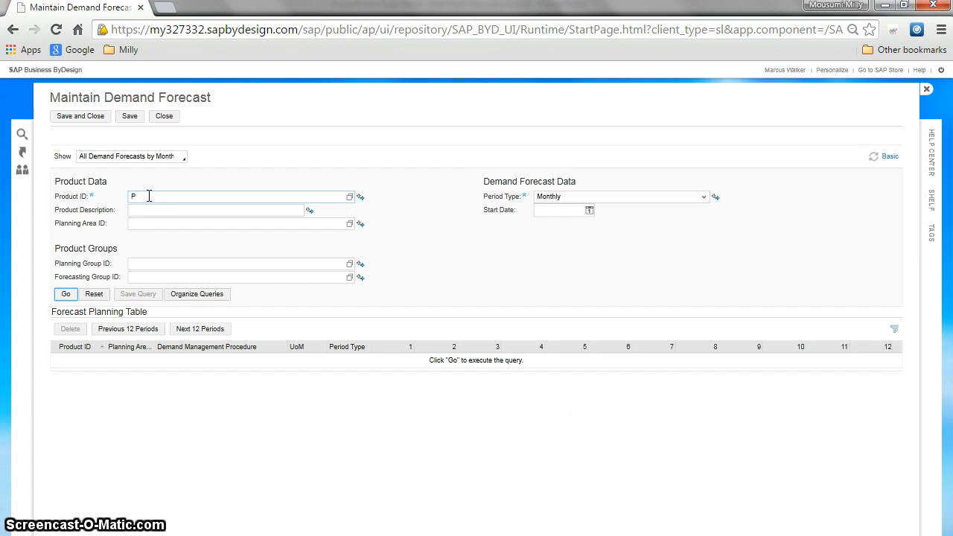
type("100401")
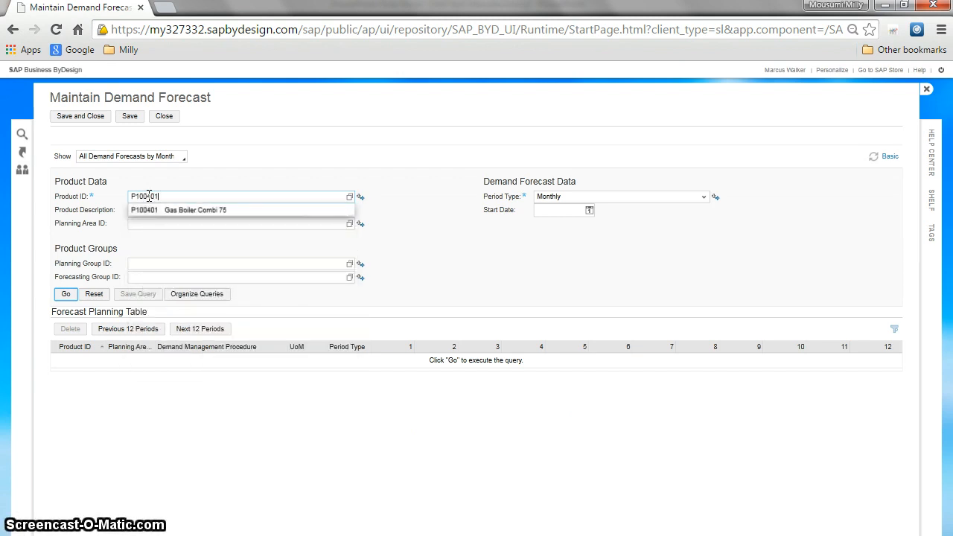
key("Return")
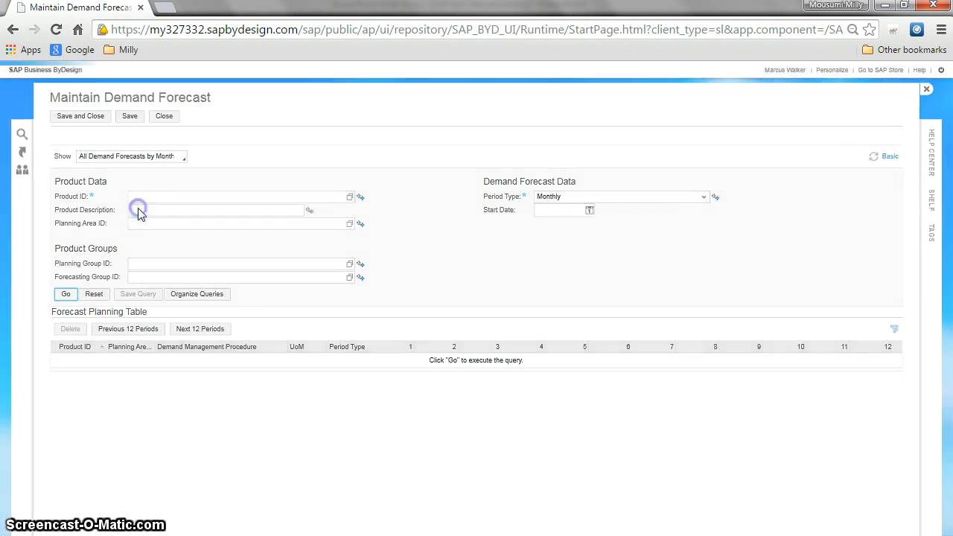